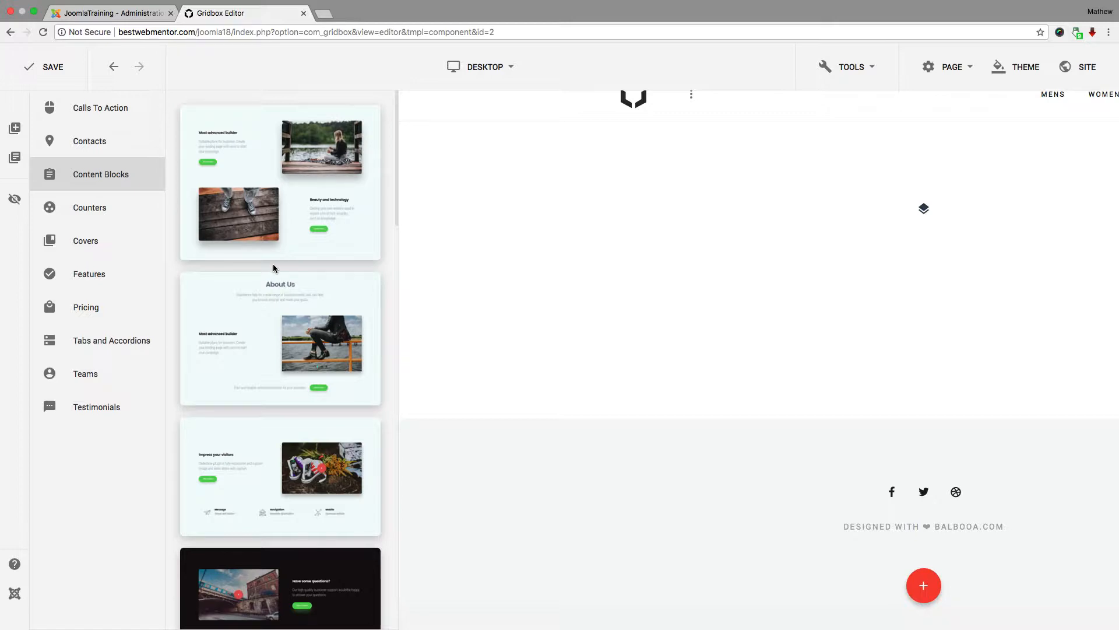
# - Add the dark "Have some questions?" content block with the three counters to the page
pyautogui.scroll(-4, 324, 325)
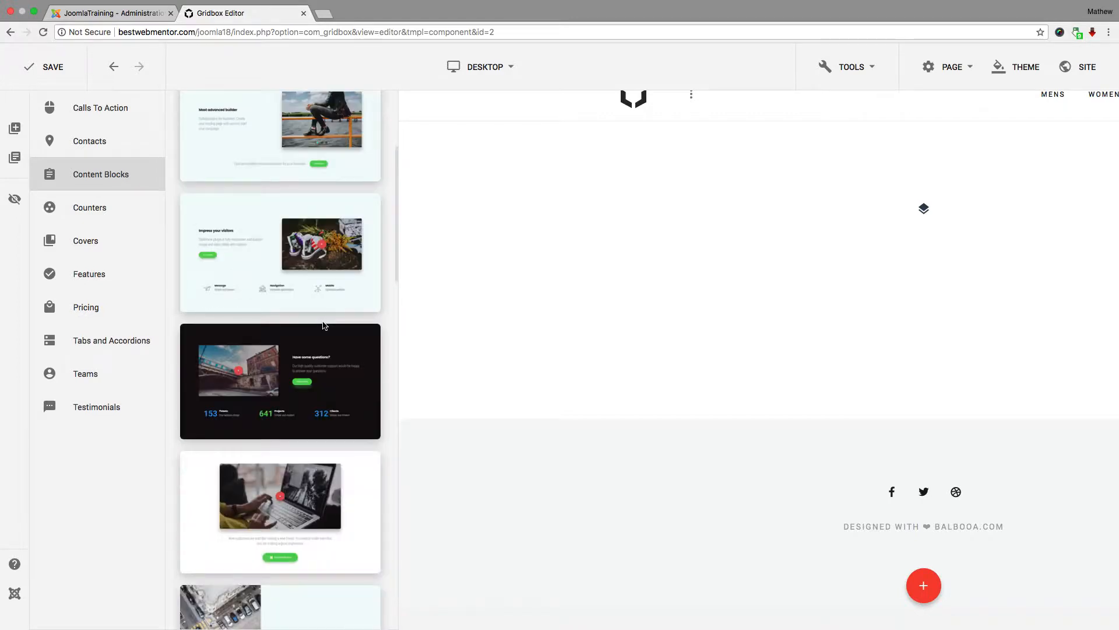
pyautogui.scroll(-1, 324, 324)
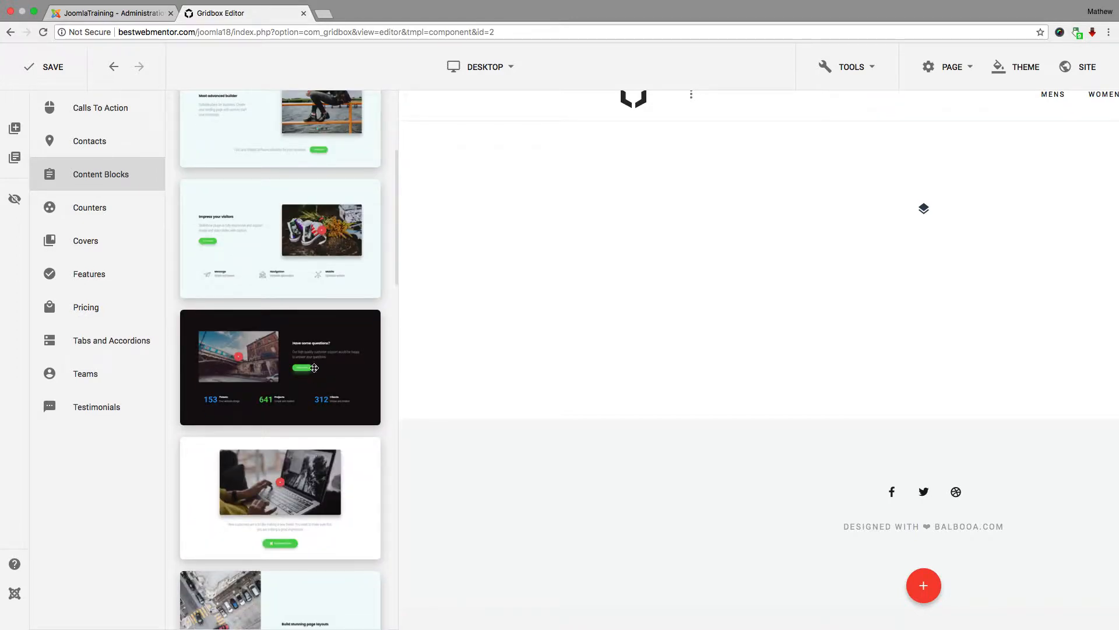
pyautogui.moveTo(288, 360); pyautogui.dragTo(524, 319)
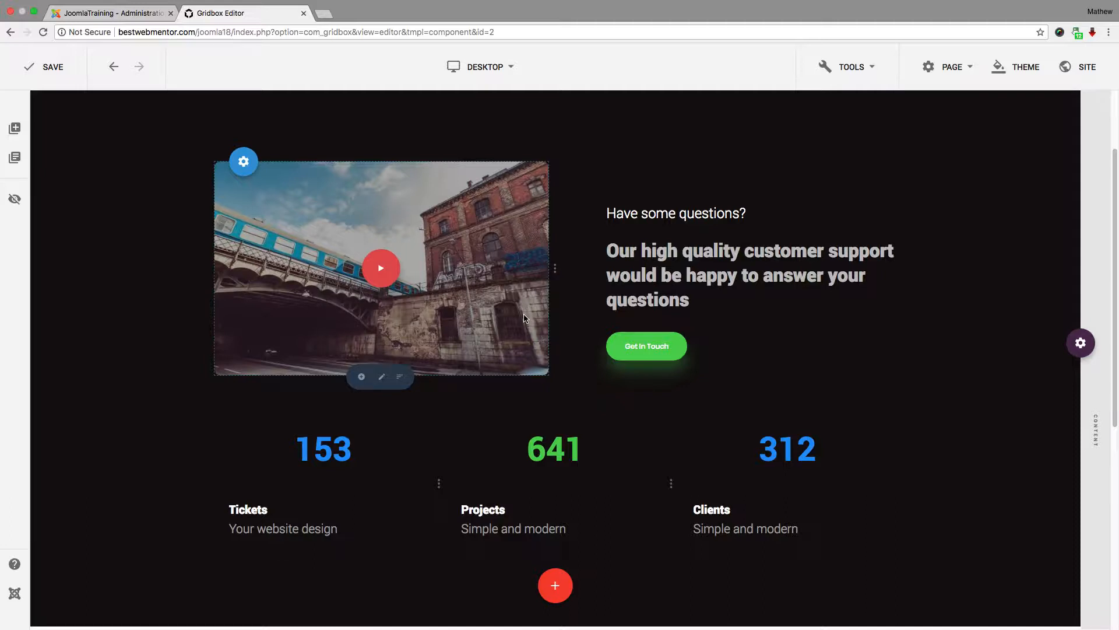
# - Check the library for saved sections and close it again
pyautogui.moveTo(1079, 344)
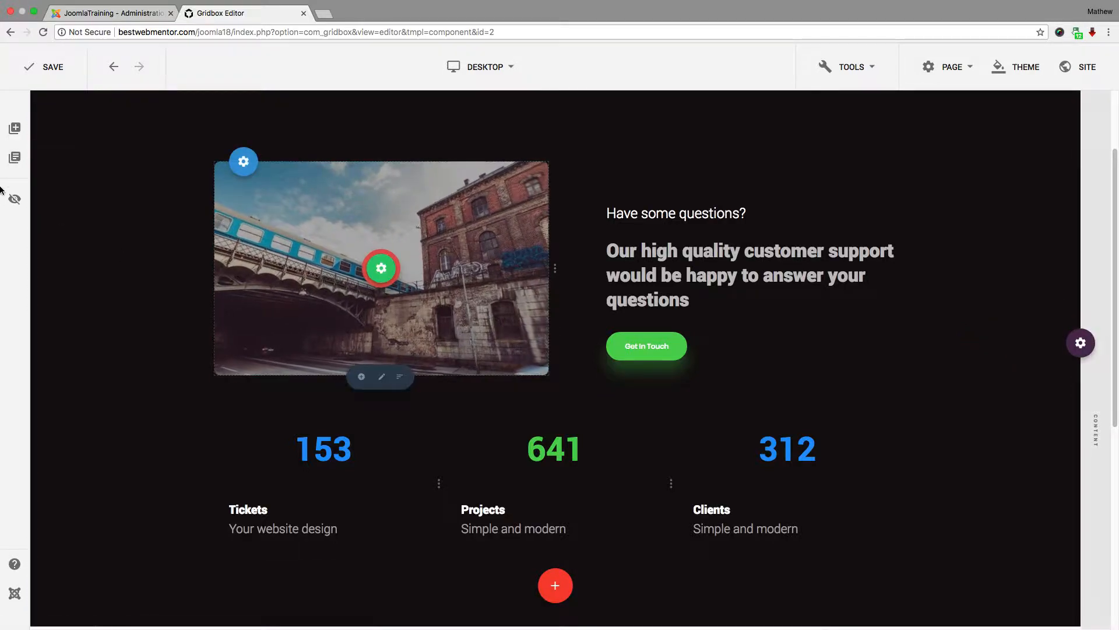
pyautogui.click(16, 162)
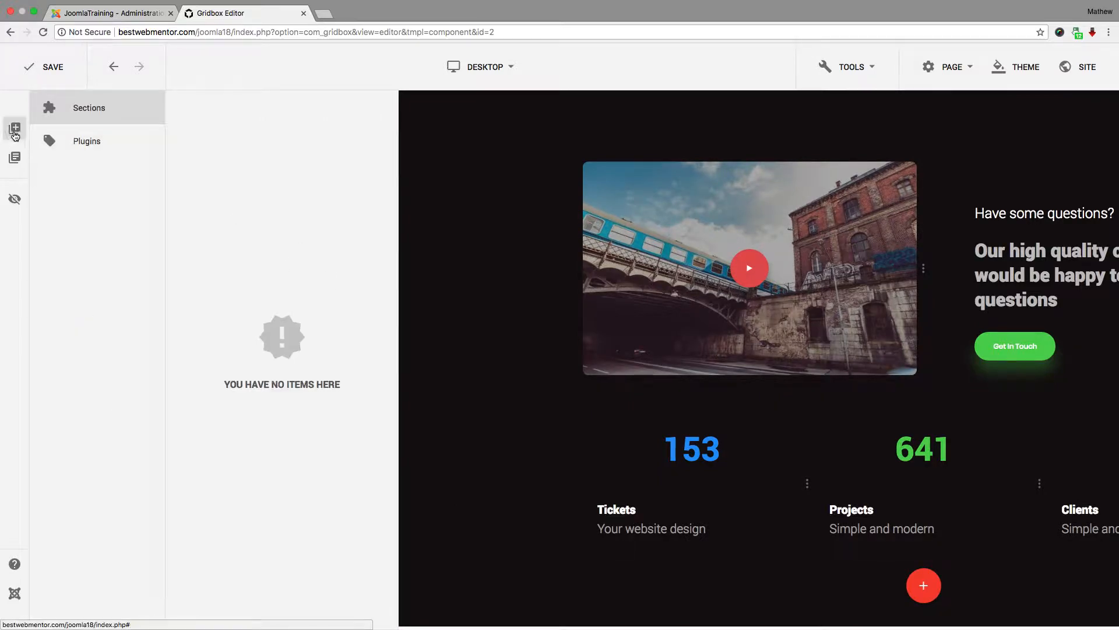
pyautogui.click(533, 254)
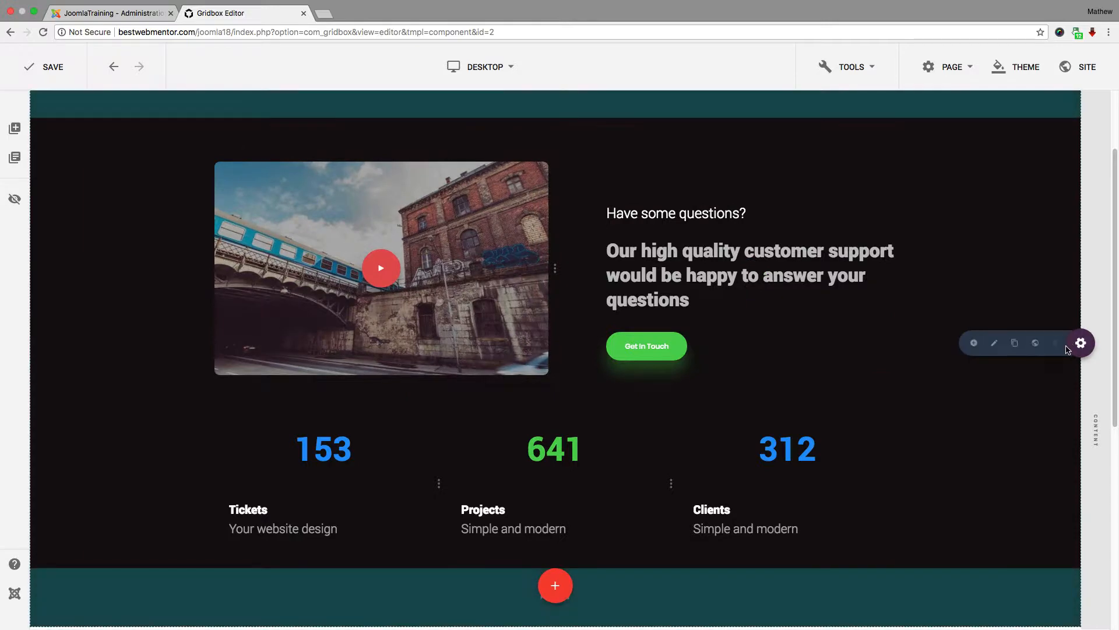
# - Set the target number of the counter above Tickets to 553
pyautogui.moveTo(327, 454)
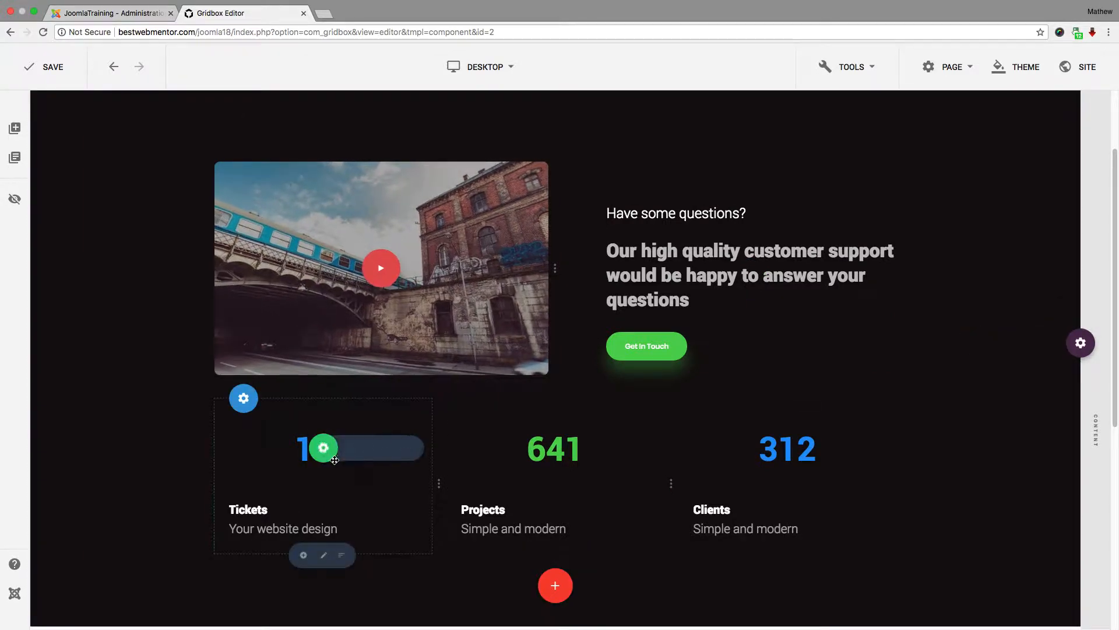
pyautogui.click(324, 448)
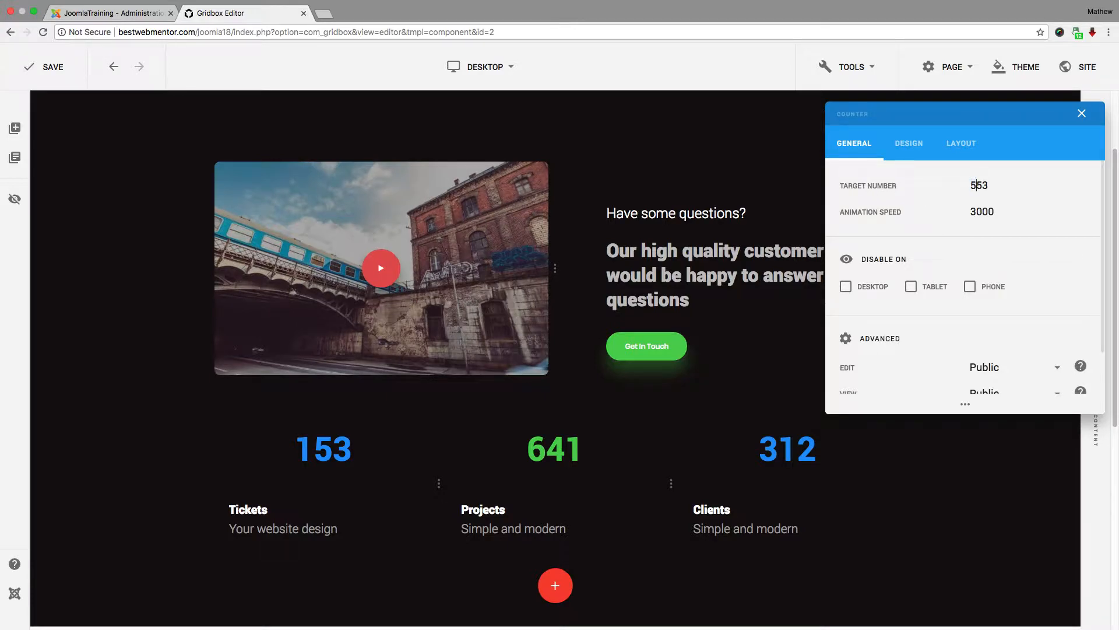
pyautogui.click(607, 446)
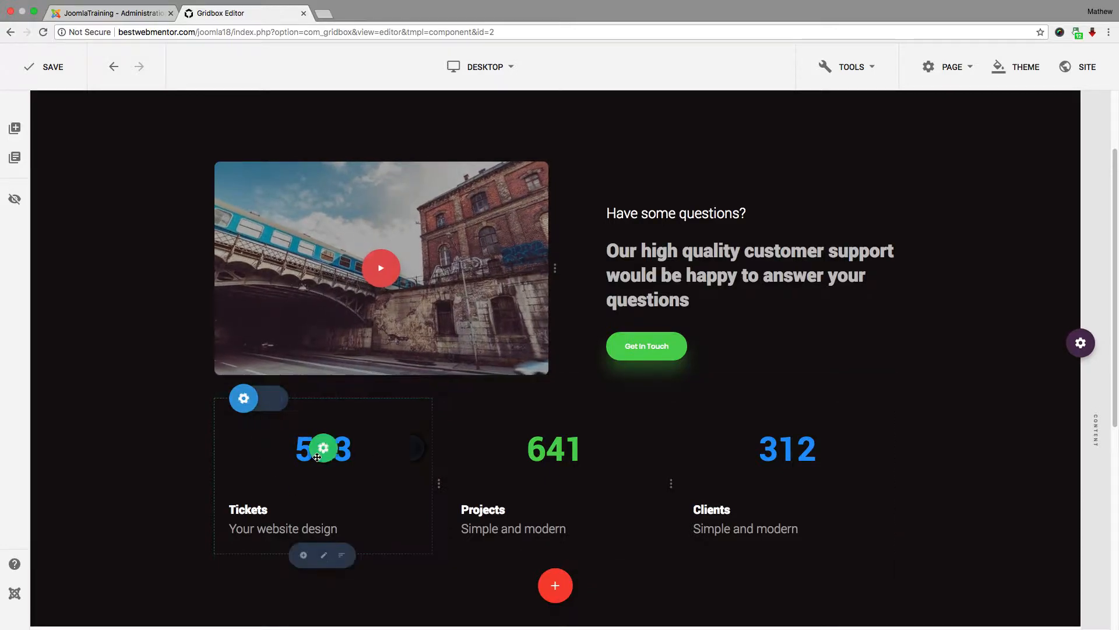
# - Change the counters row to one column and back to three columns
pyautogui.moveTo(246, 400)
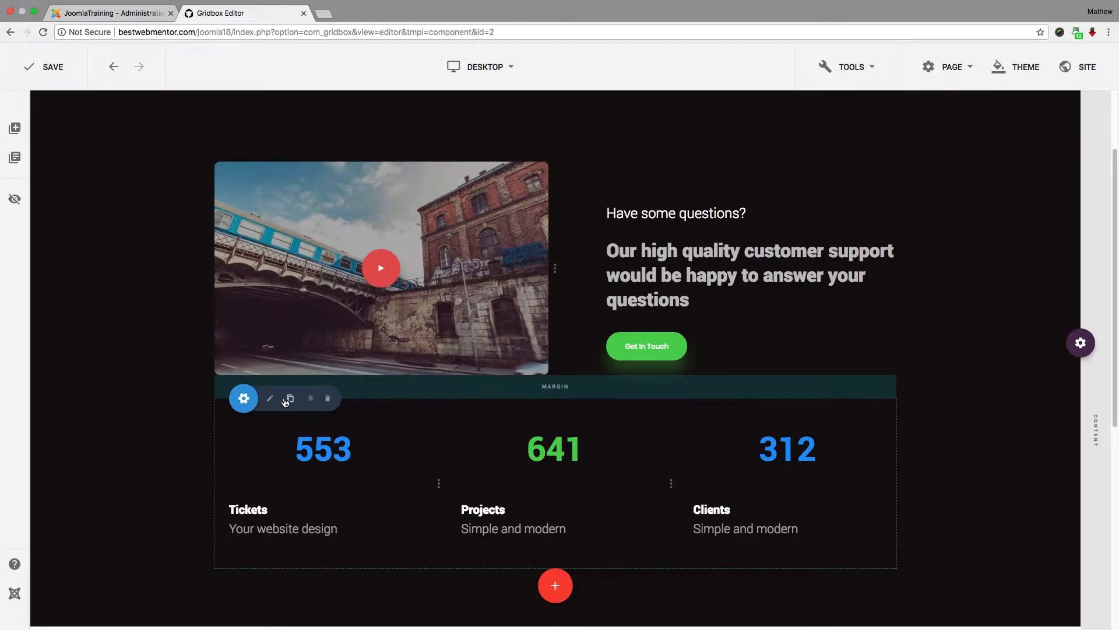
pyautogui.click(311, 399)
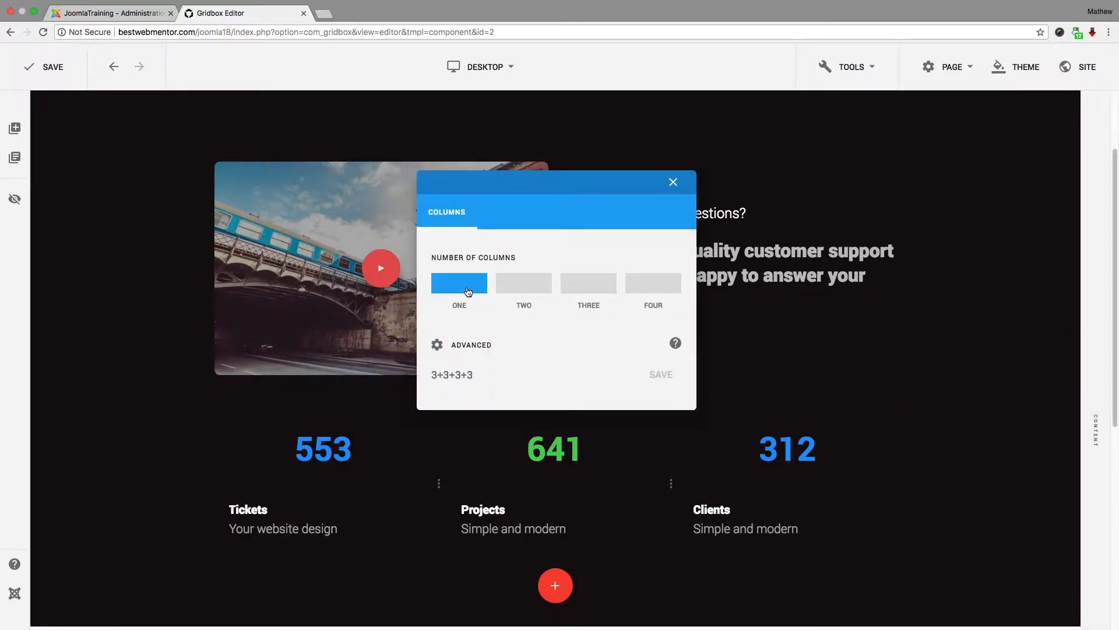
pyautogui.click(468, 292)
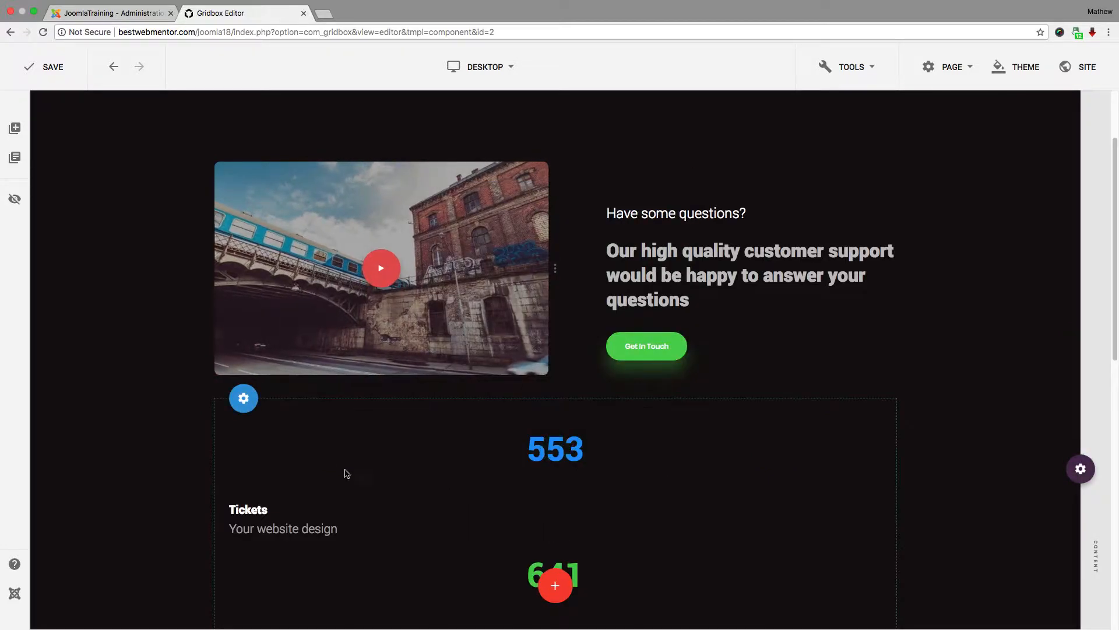
pyautogui.click(309, 399)
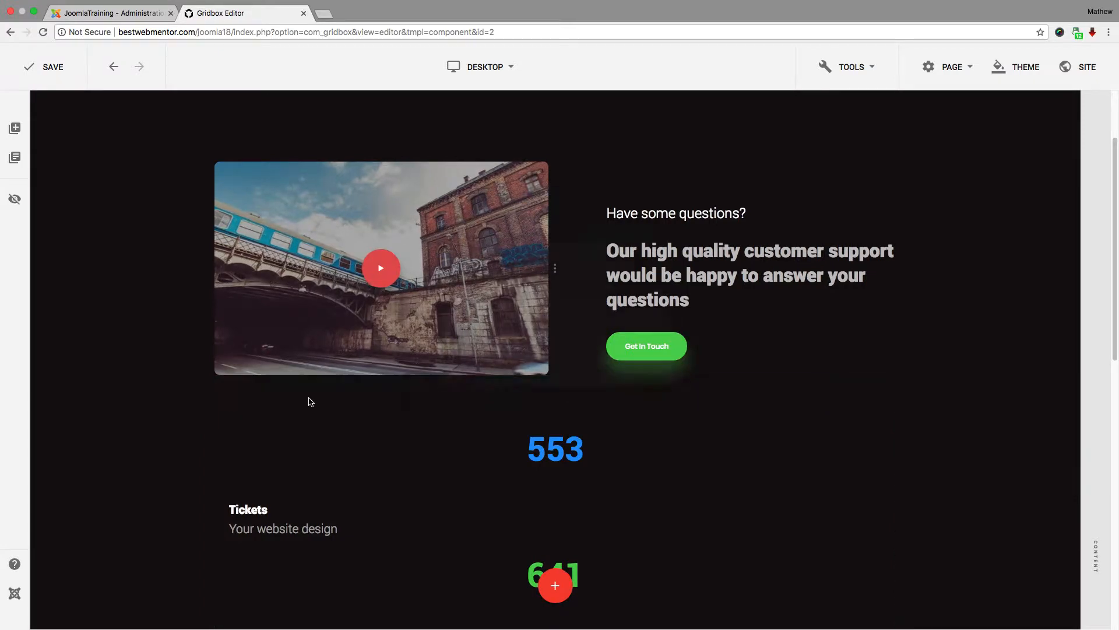
pyautogui.click(603, 293)
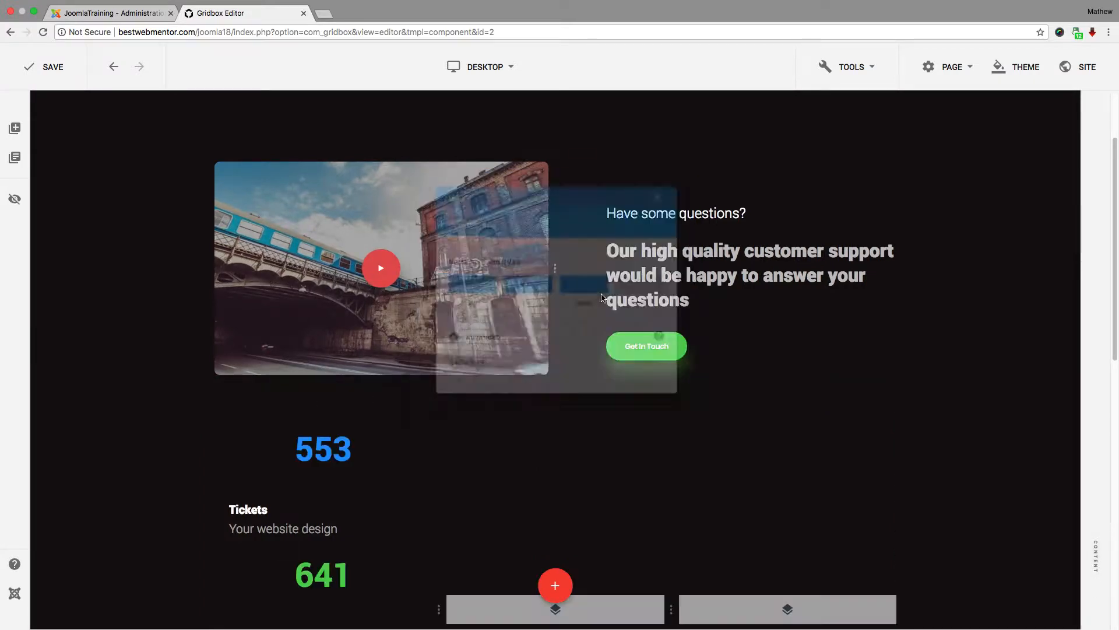
# - Move the 641 counter and Projects heading into the middle column and the 312 counter into the last column
pyautogui.scroll(-3, 562, 474)
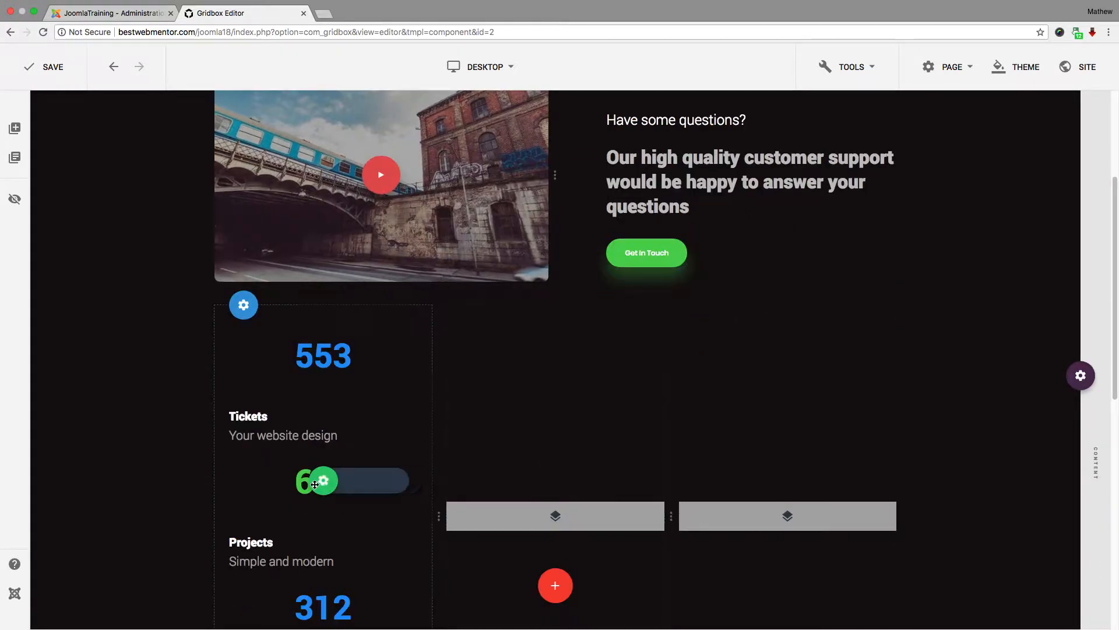
pyautogui.moveTo(370, 480); pyautogui.dragTo(489, 479)
pyautogui.moveTo(324, 537)
pyautogui.moveTo(324, 536); pyautogui.dragTo(715, 457)
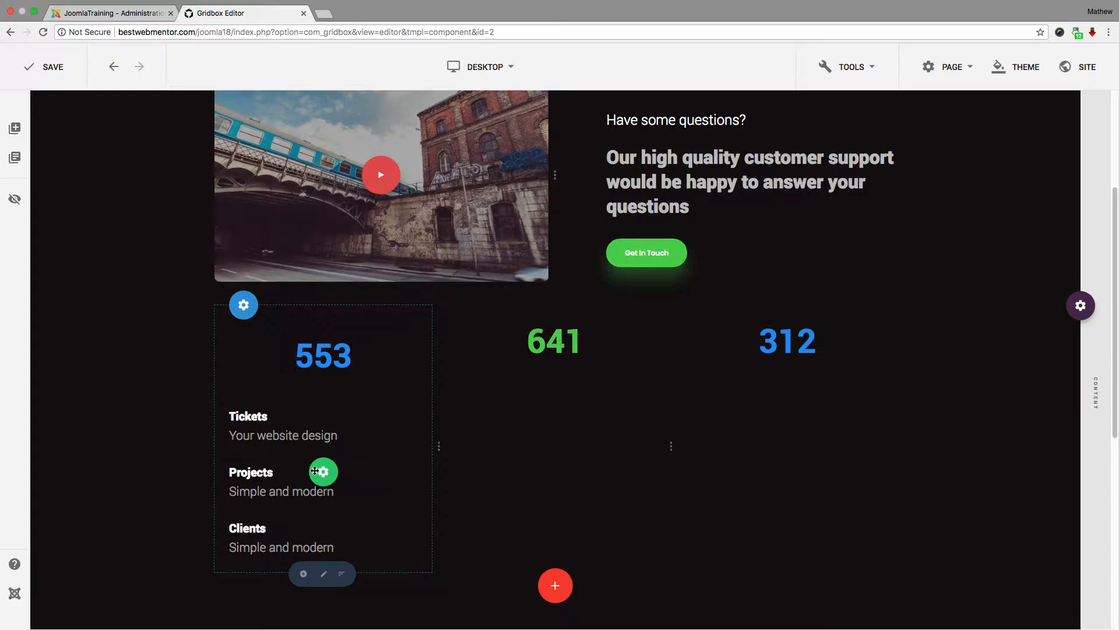
pyautogui.moveTo(323, 469); pyautogui.dragTo(554, 400)
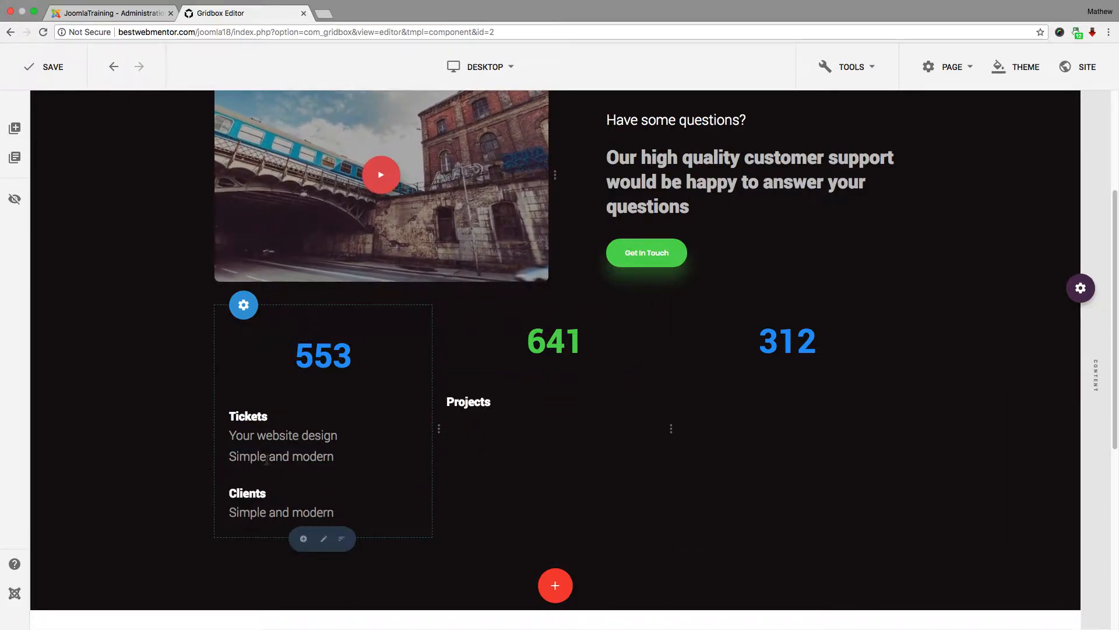
# - Delete the whole "Have some questions?" section from the page
pyautogui.scroll(-3, 407, 481)
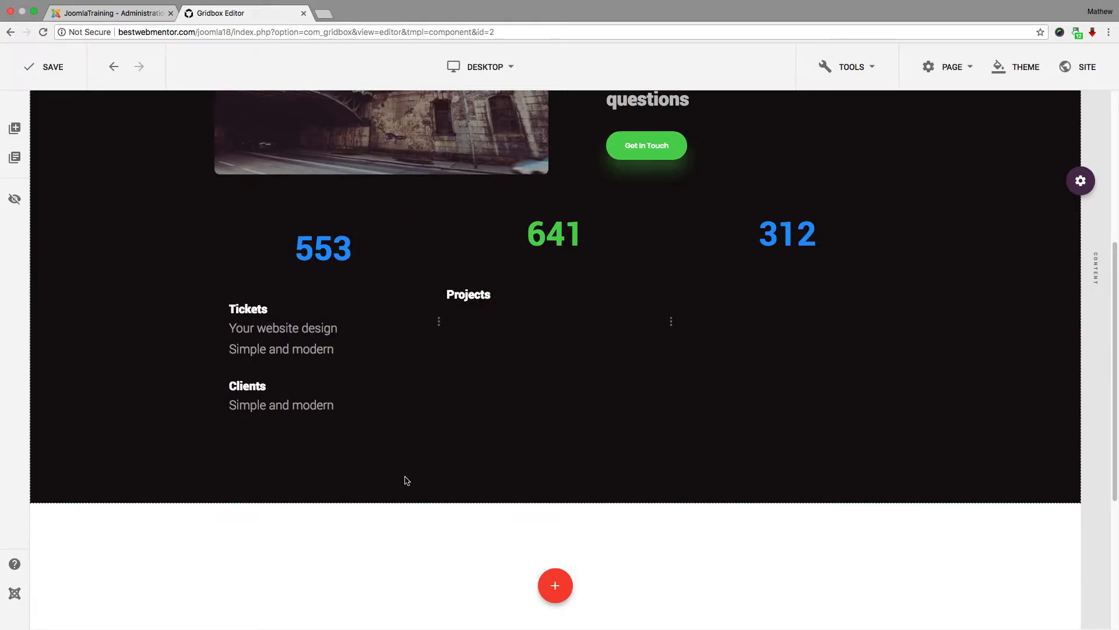
pyautogui.scroll(1, 513, 402)
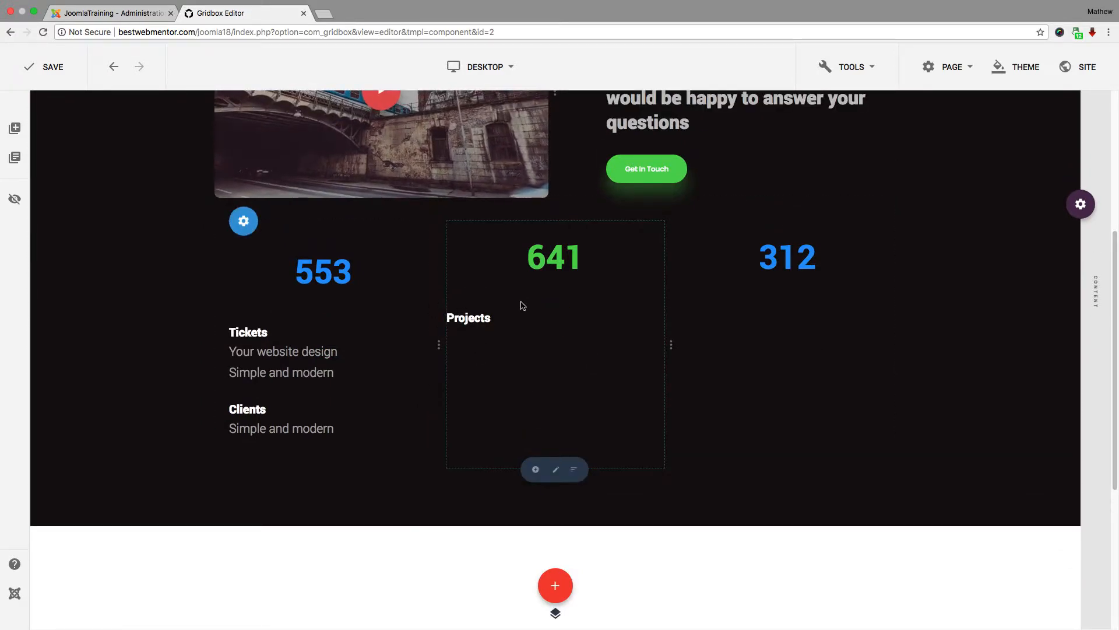
pyautogui.scroll(4, 520, 305)
pyautogui.moveTo(1080, 301)
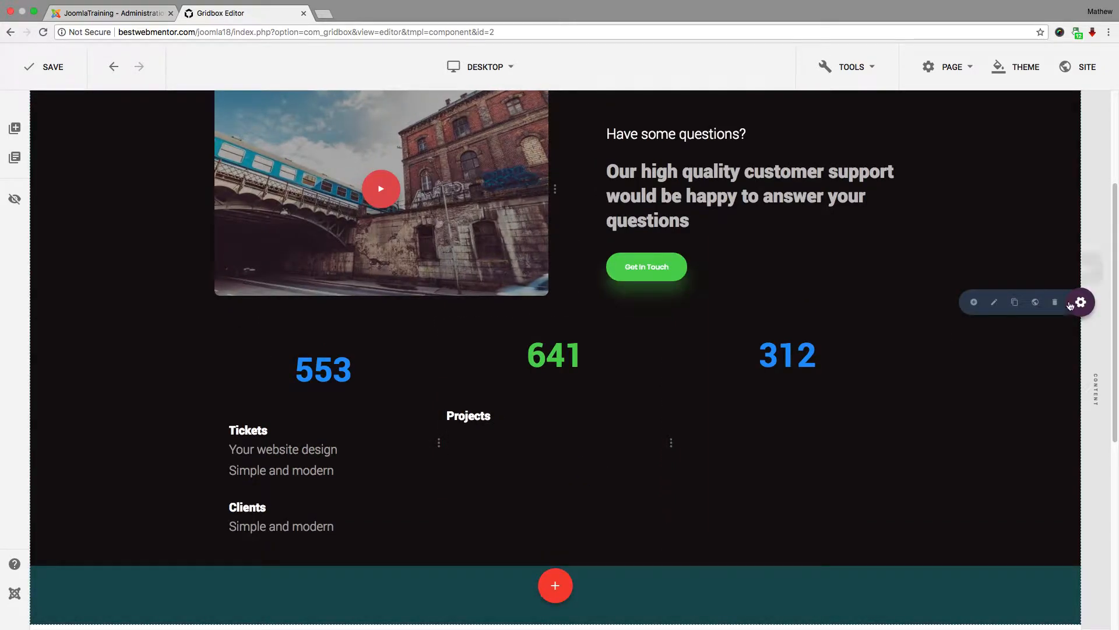
pyautogui.click(1055, 303)
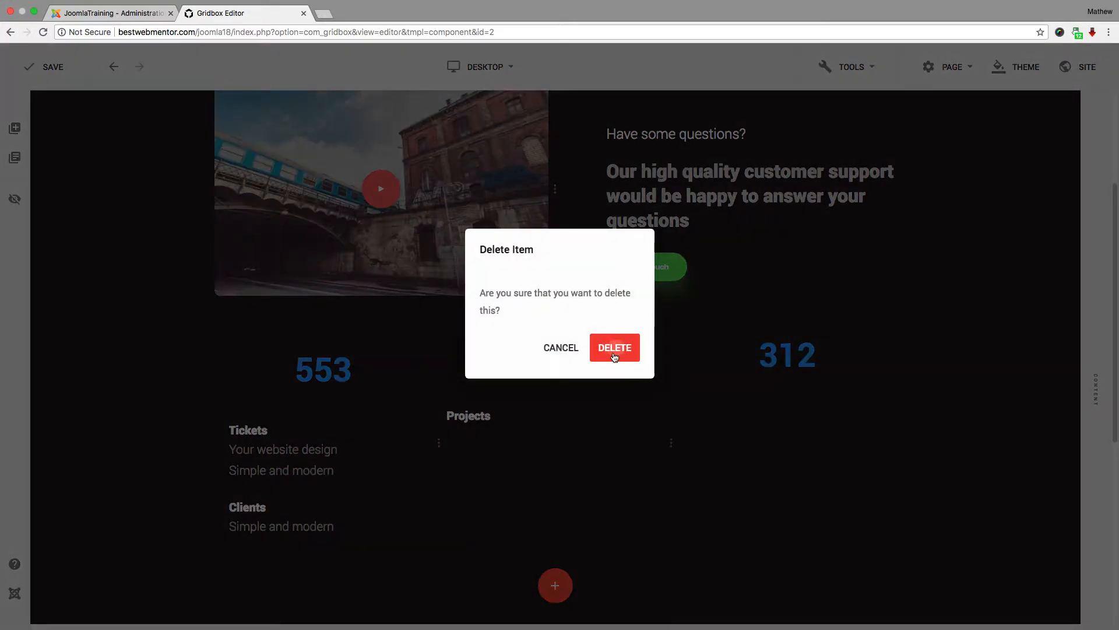
pyautogui.click(618, 349)
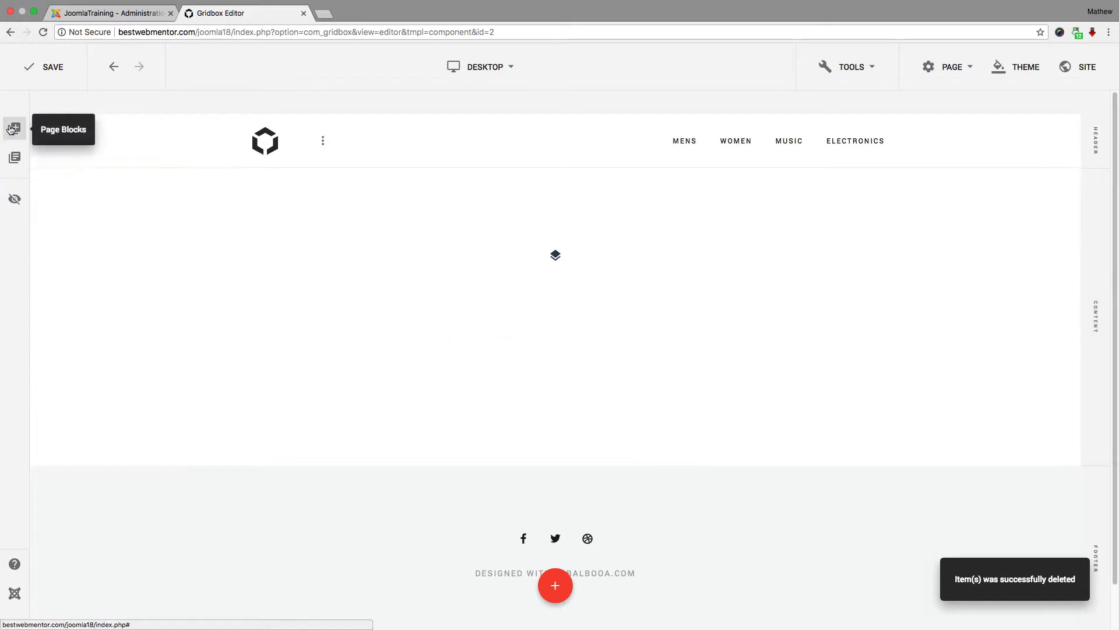
# - Add the two-row content block pairing "Build stunning page layouts" and "Beautiful animations effects" with image slideshows, and review it on the page
pyautogui.click(14, 128)
pyautogui.scroll(-8, 290, 334)
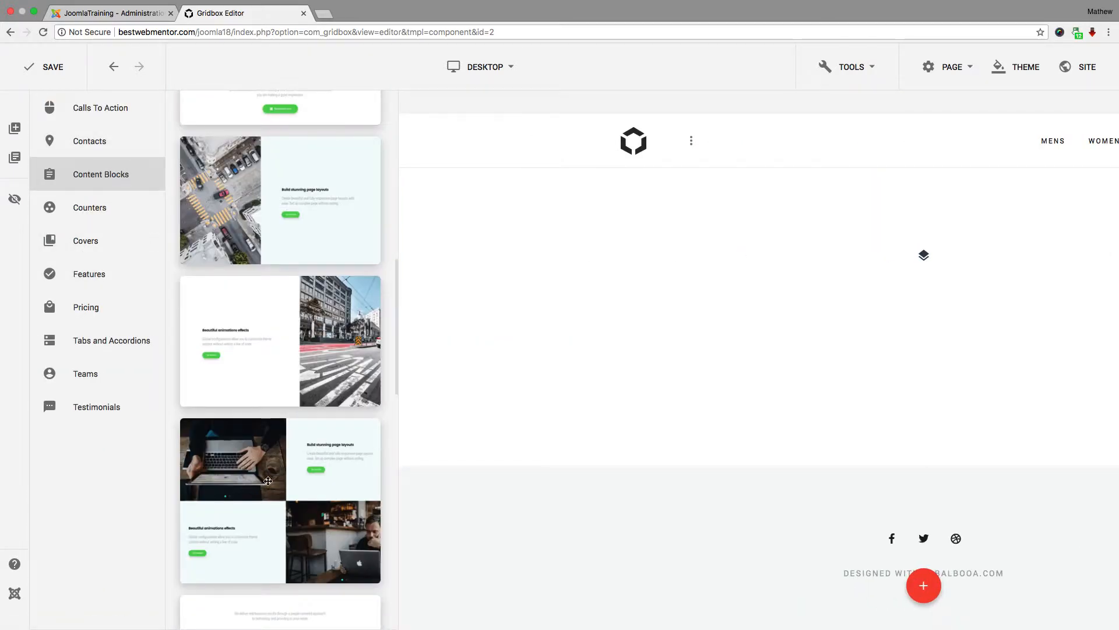
pyautogui.moveTo(273, 459); pyautogui.dragTo(739, 304)
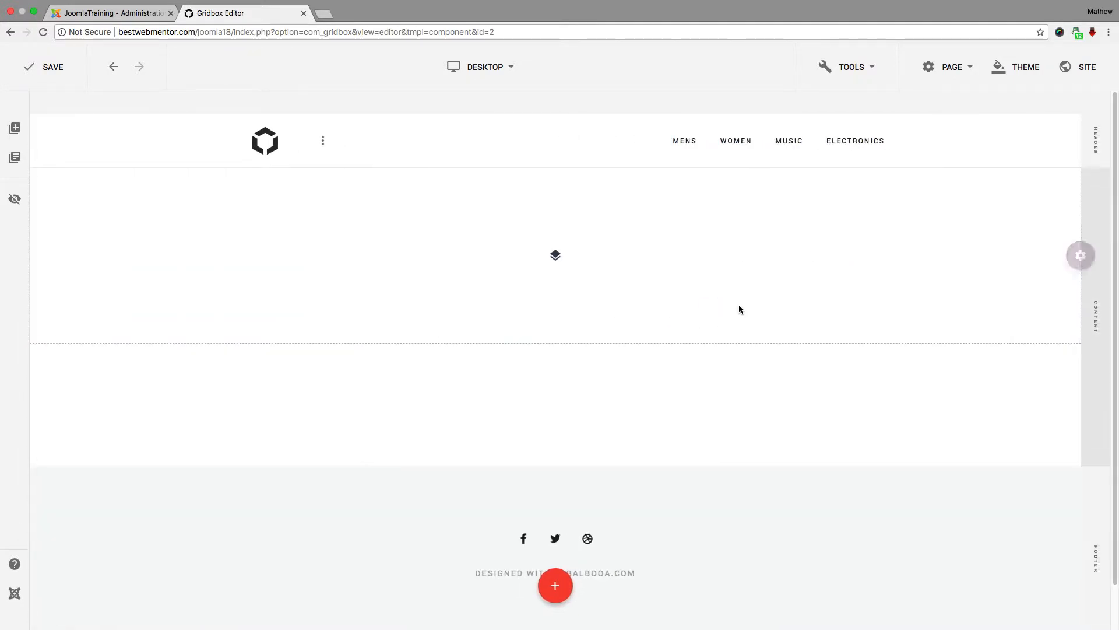
pyautogui.scroll(-4, 810, 393)
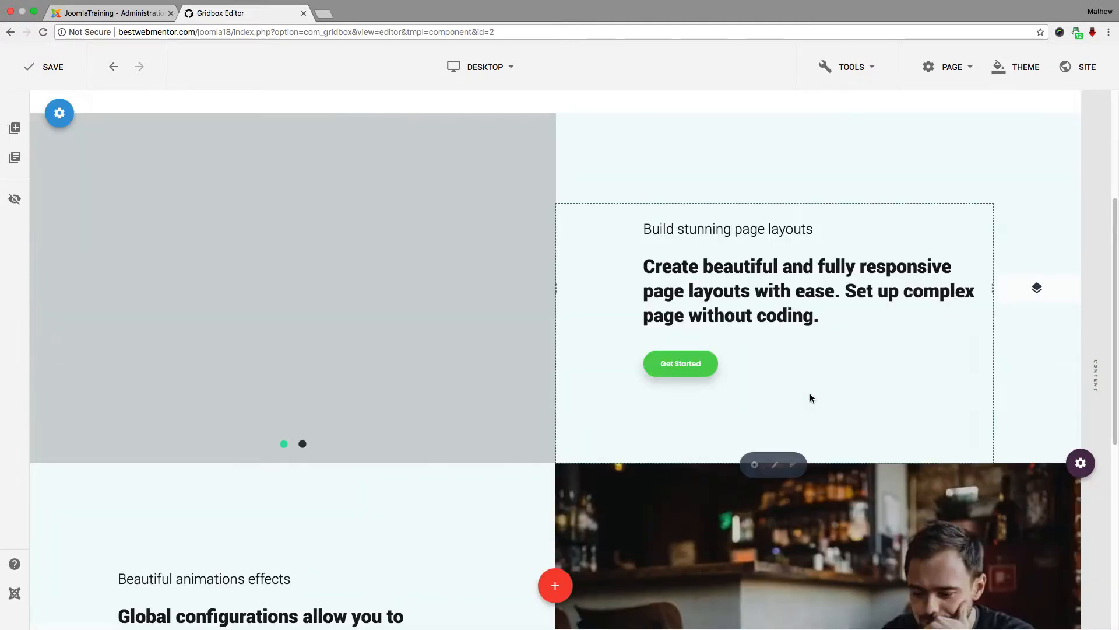
pyautogui.scroll(-4, 810, 393)
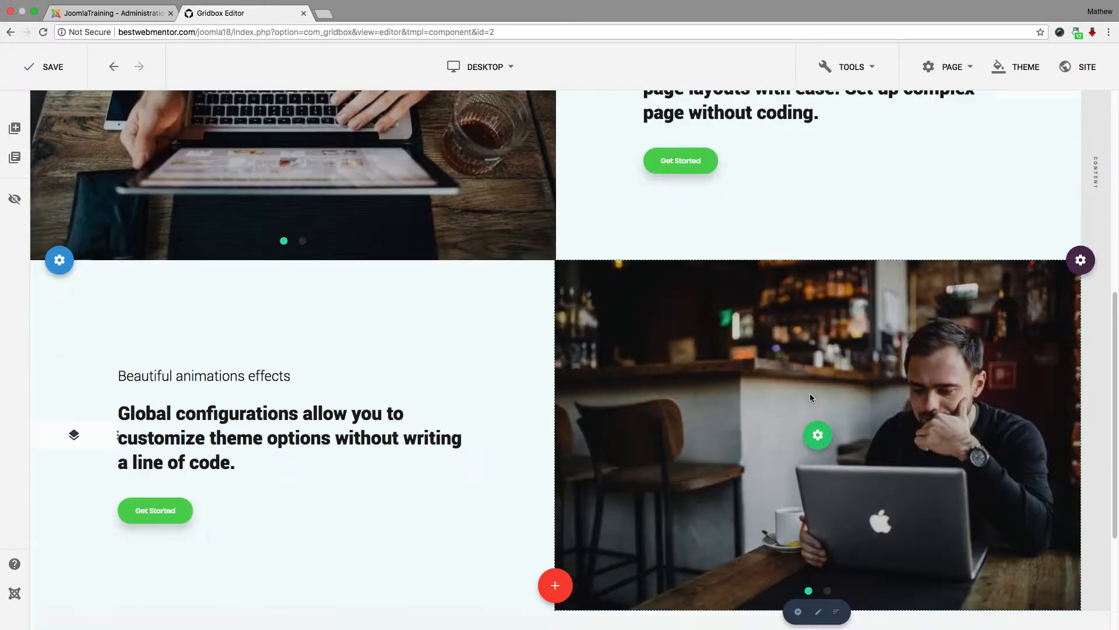
pyautogui.scroll(4, 810, 393)
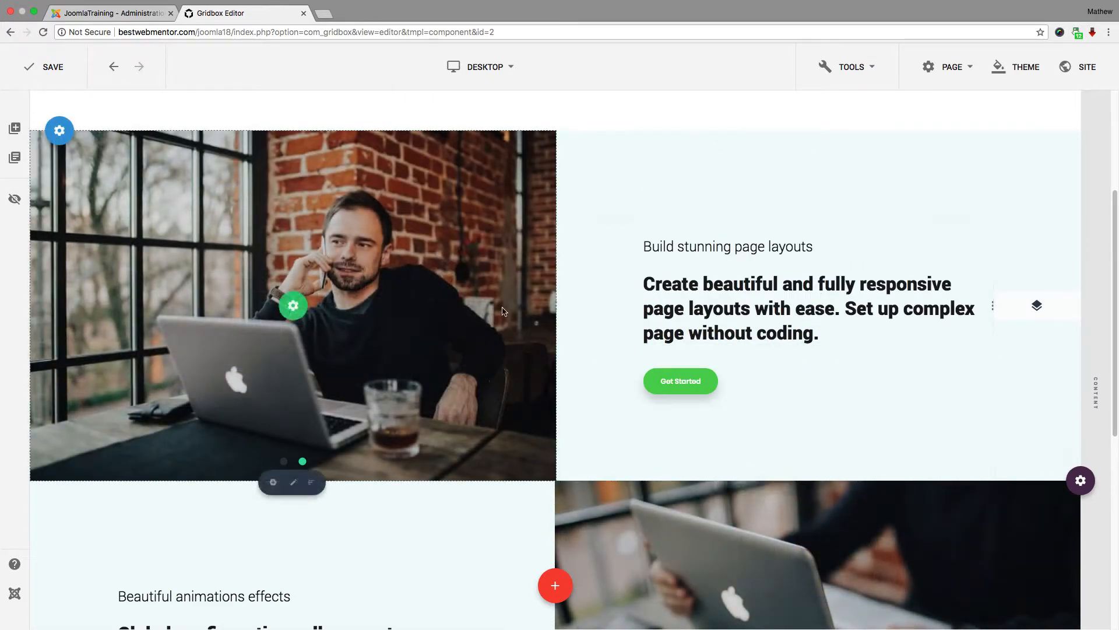
pyautogui.scroll(-2, 875, 349)
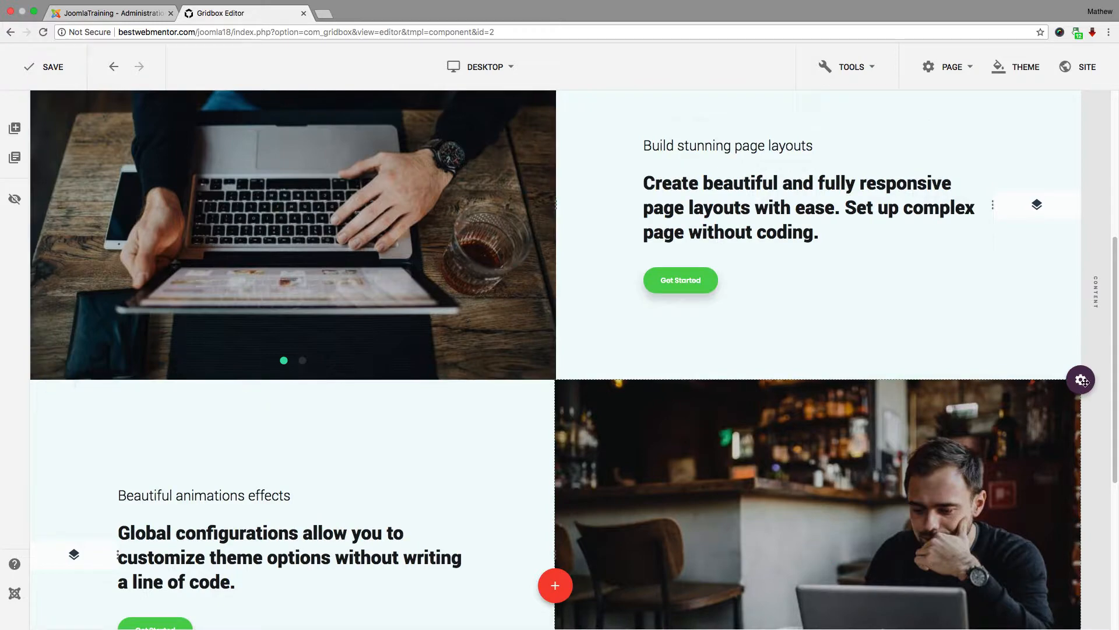
# - Save the two-row slideshow section to the library as "Content 2" with bonu1_affiliate_master.png as its image
pyautogui.moveTo(1081, 381)
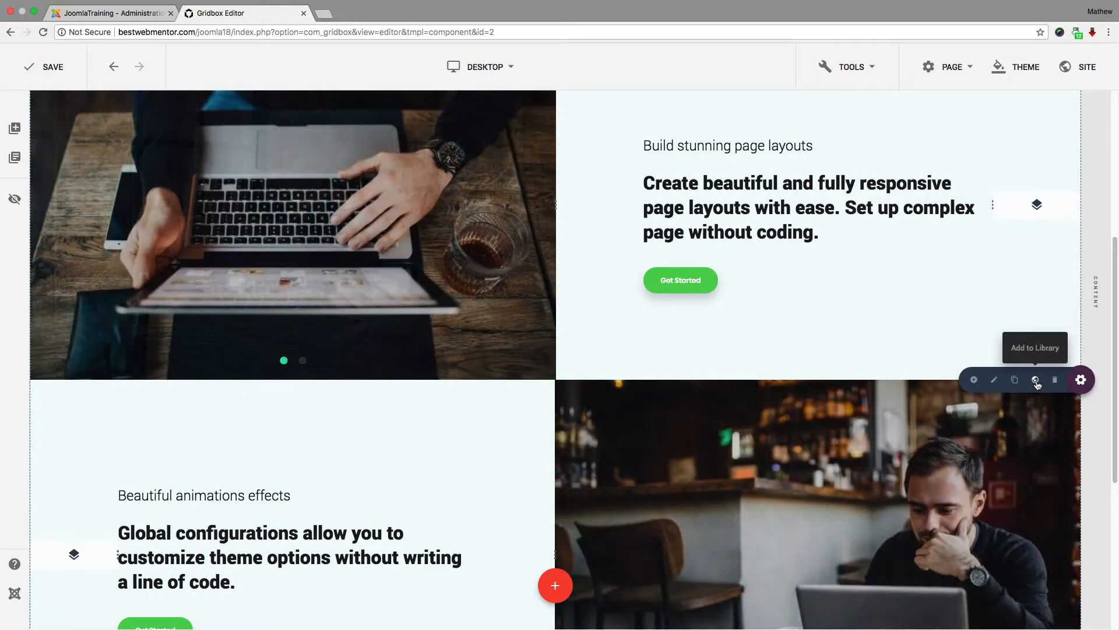
pyautogui.click(1036, 381)
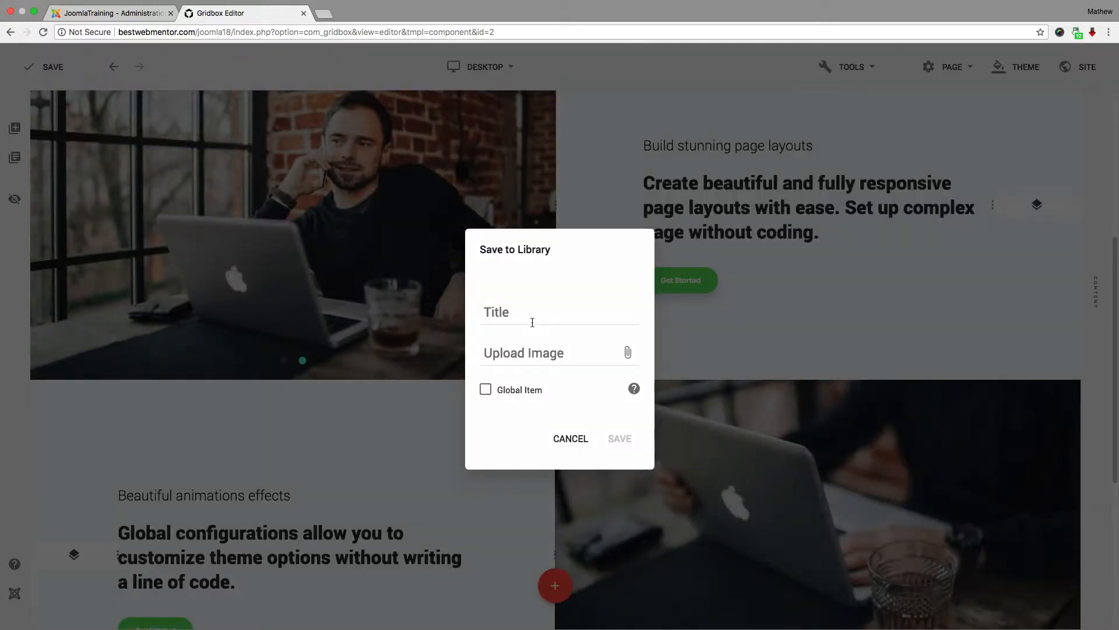
pyautogui.click(534, 320)
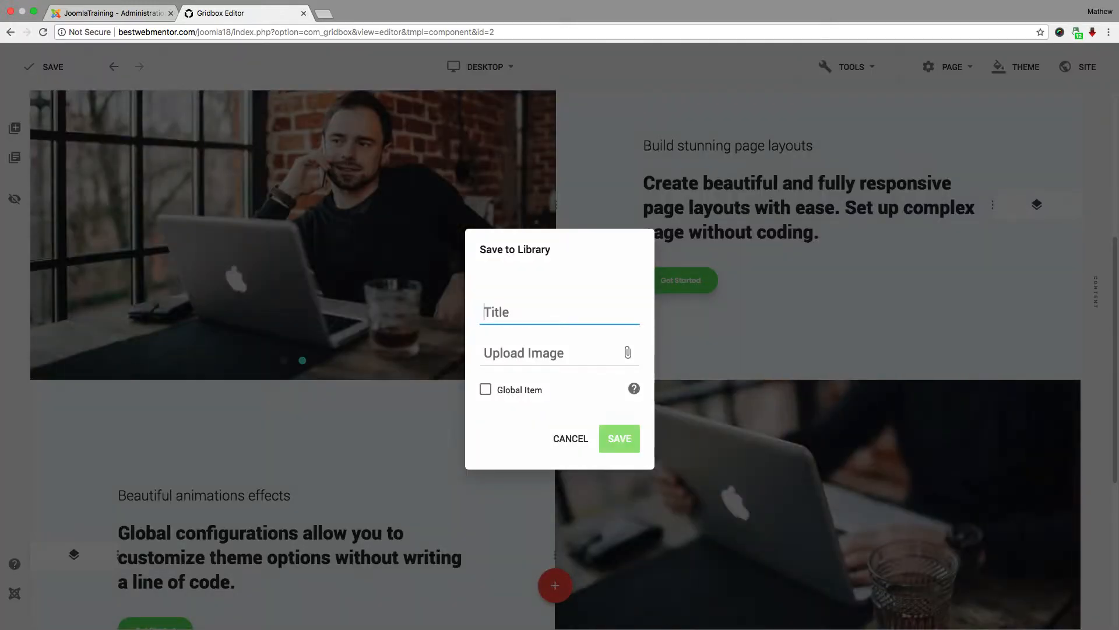
pyautogui.write('Content 2')
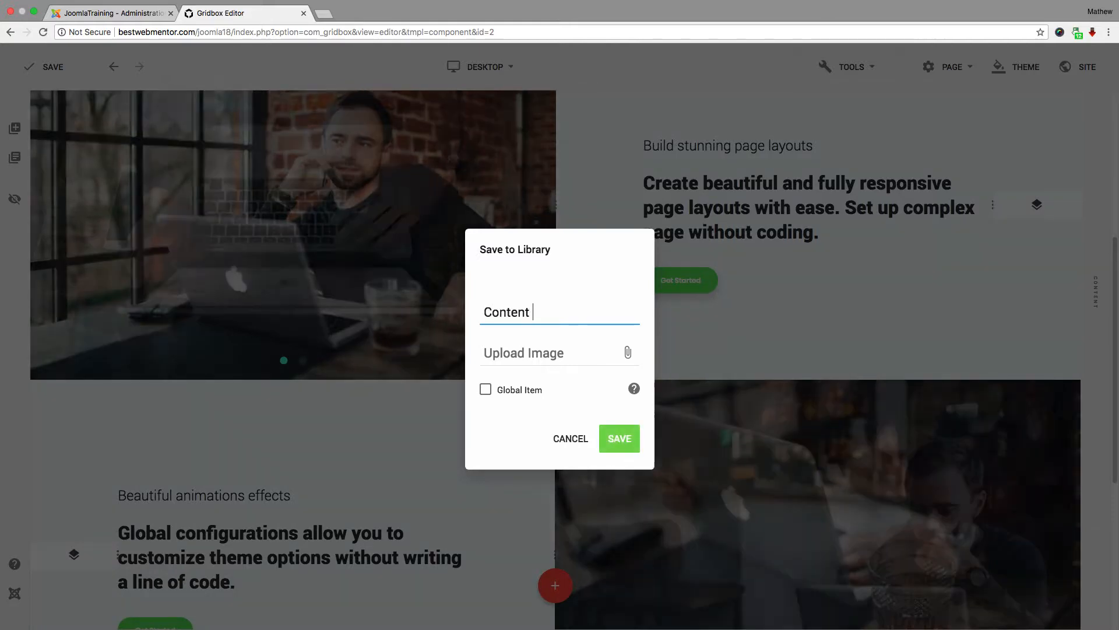
pyautogui.click(581, 354)
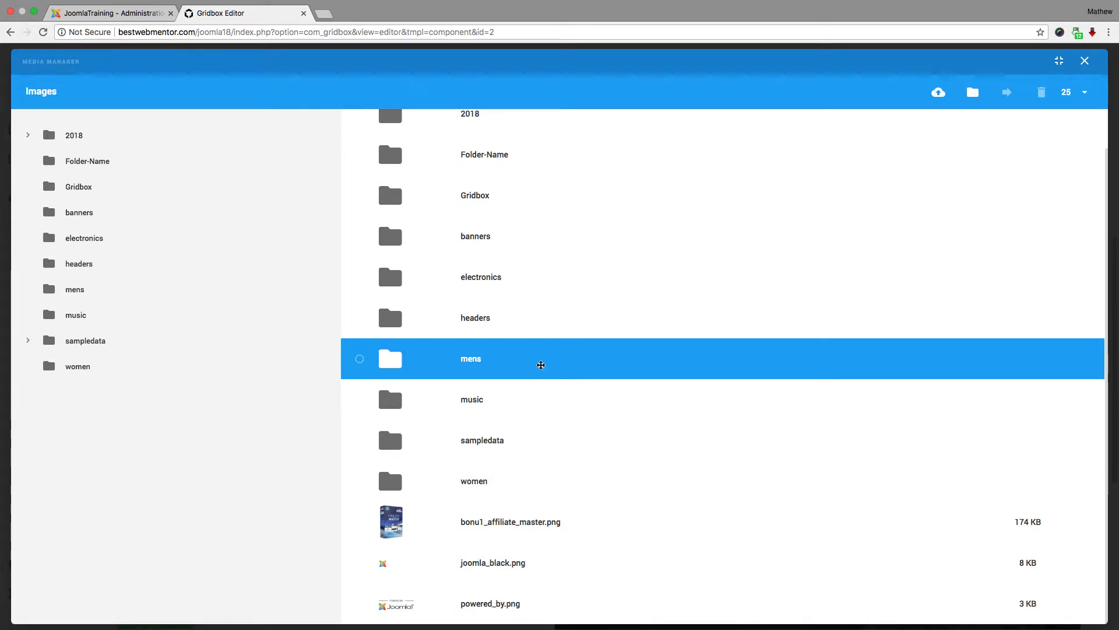
pyautogui.click(362, 525)
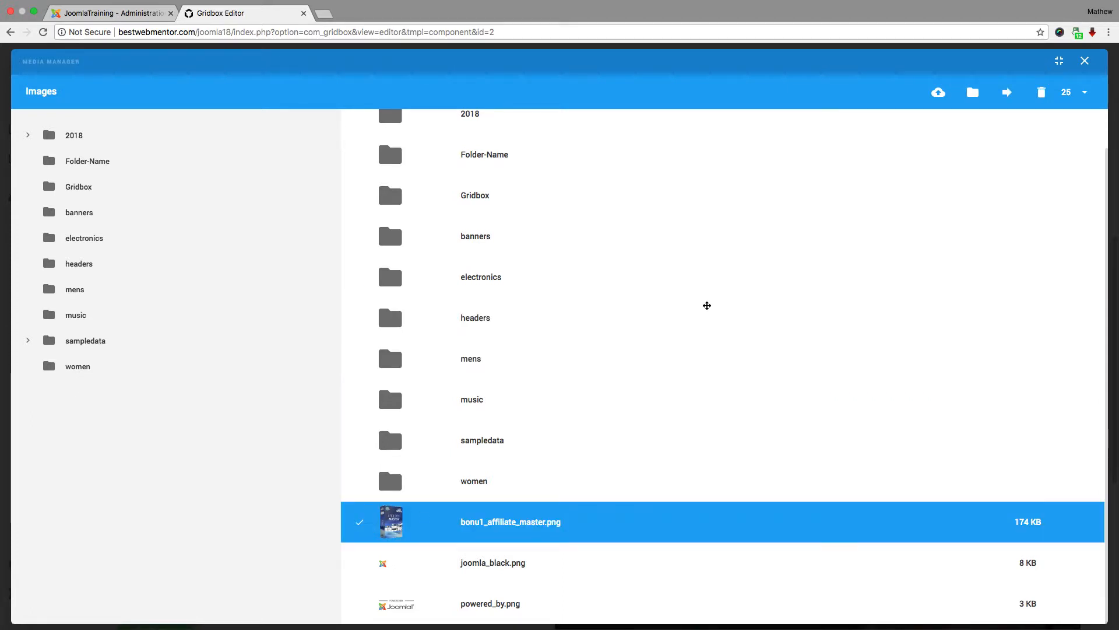
pyautogui.click(1046, 577)
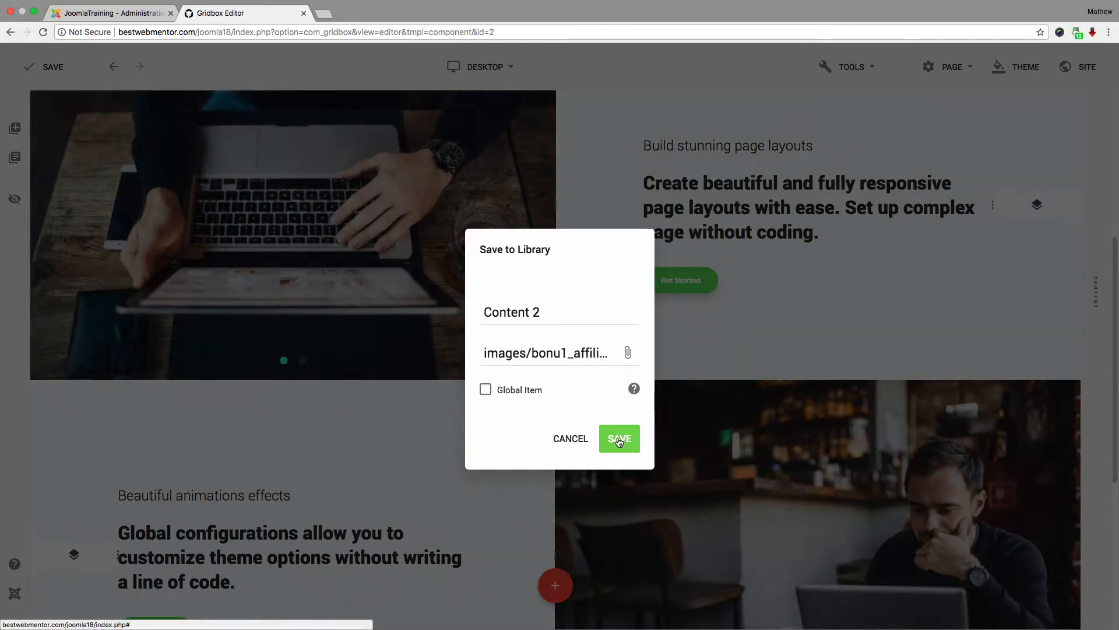
pyautogui.click(619, 439)
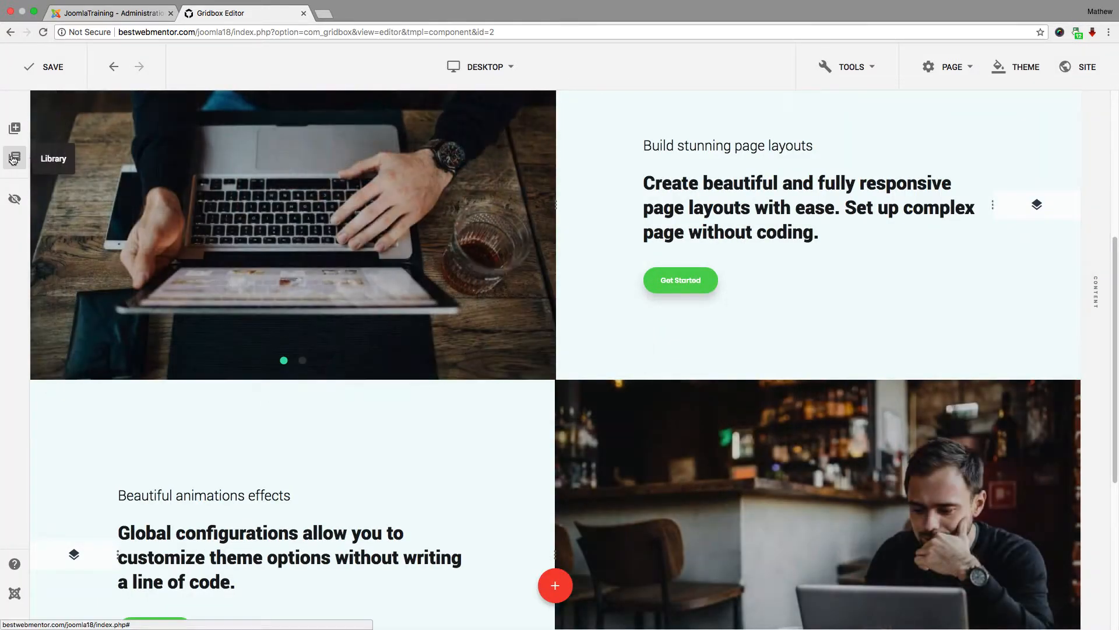
# - Delete the "Content 2" section from the library
pyautogui.click(15, 159)
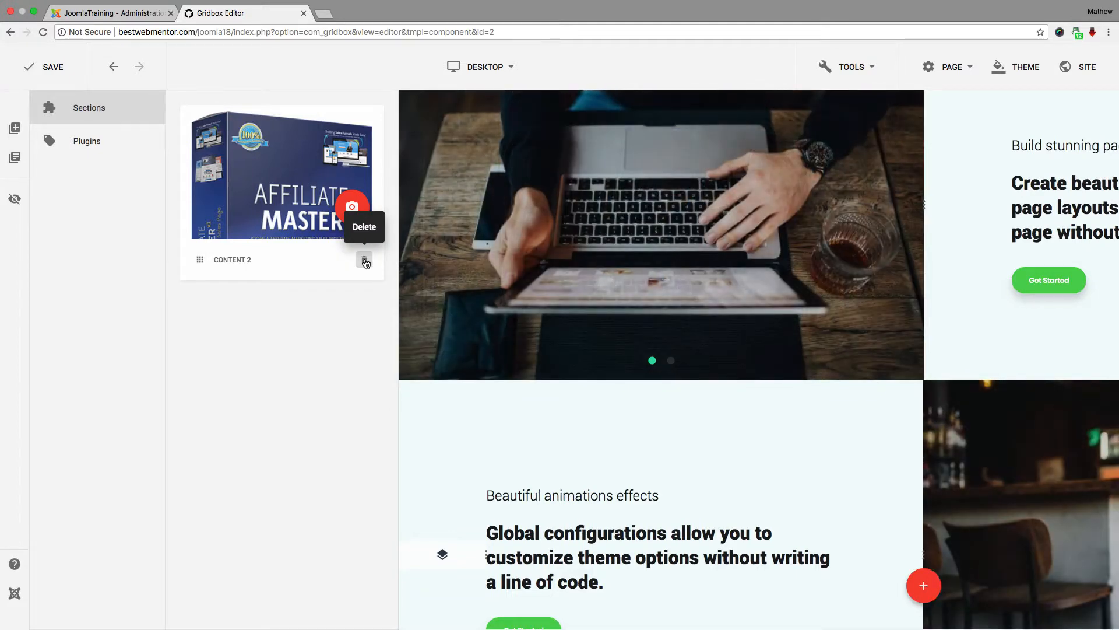
pyautogui.click(364, 260)
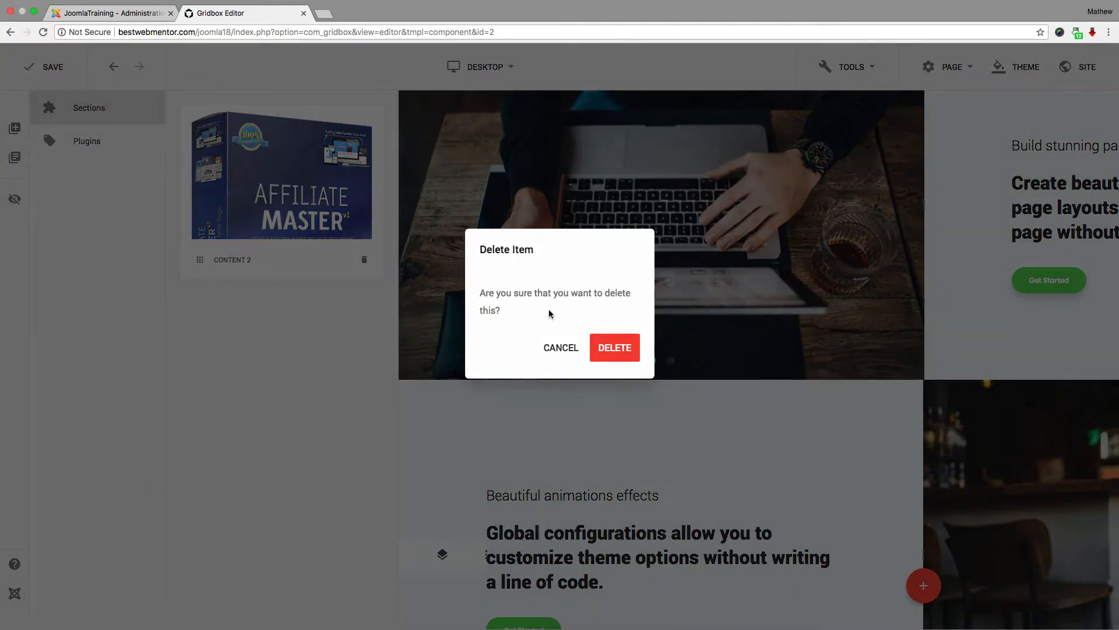
pyautogui.click(609, 345)
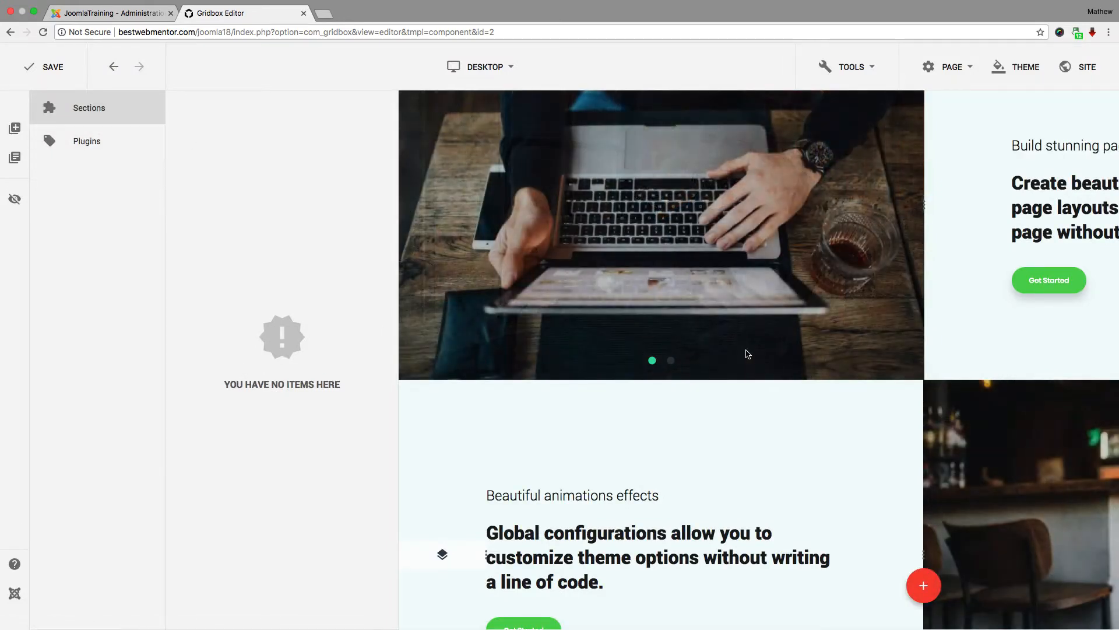
# - Replace the word "stunning" with "Amazing" in the "Build stunning page layouts" heading
pyautogui.scroll(-5, 749, 355)
pyautogui.scroll(6, 749, 355)
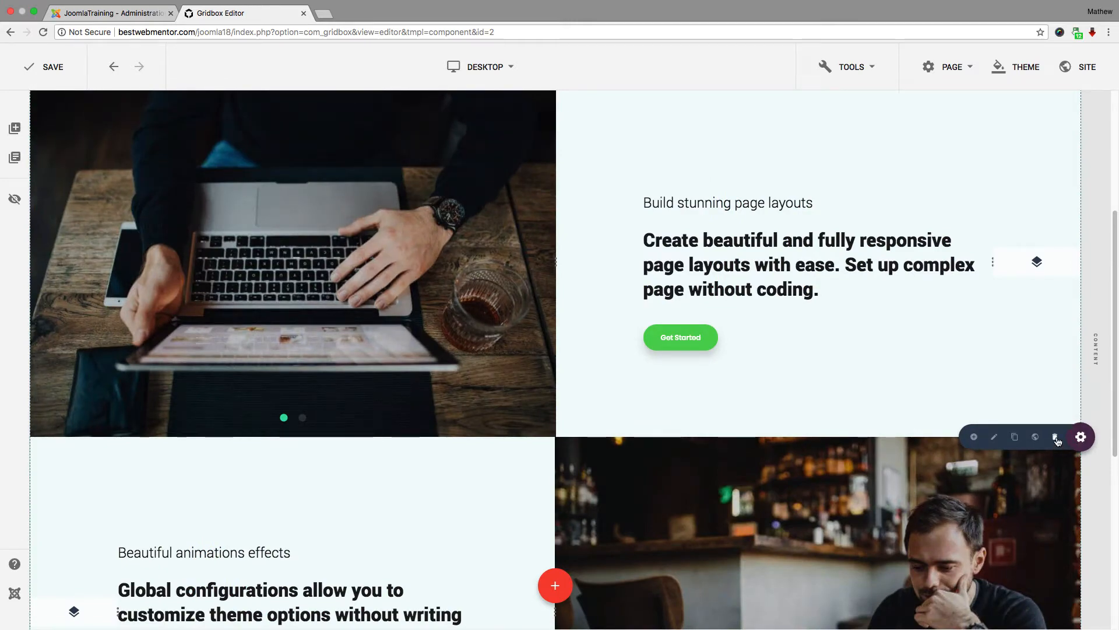
pyautogui.scroll(2, 818, 265)
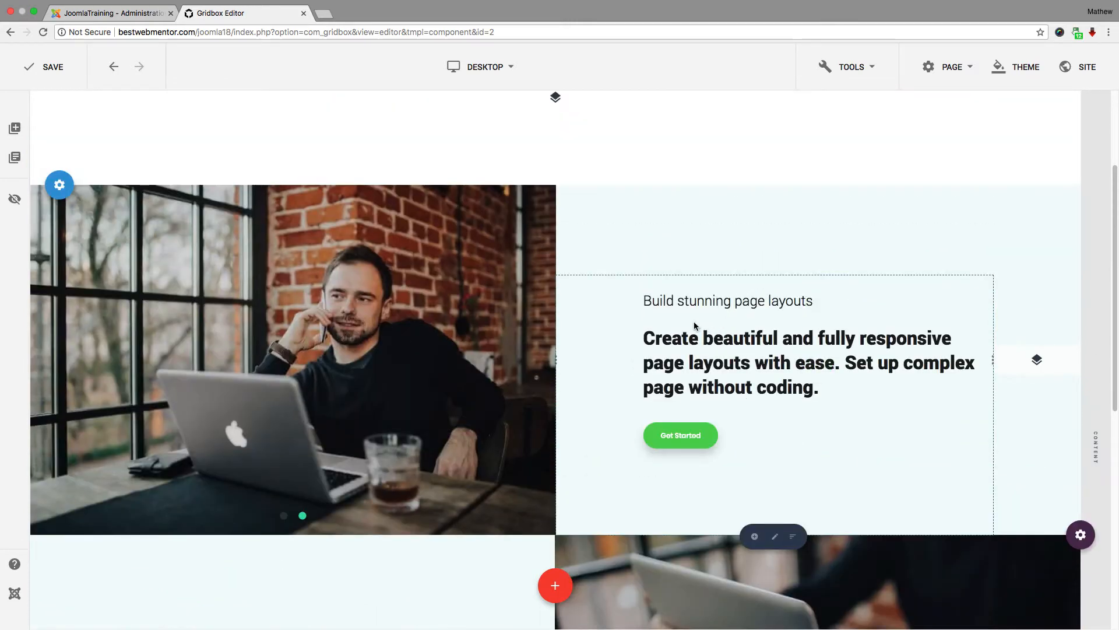
pyautogui.moveTo(690, 302)
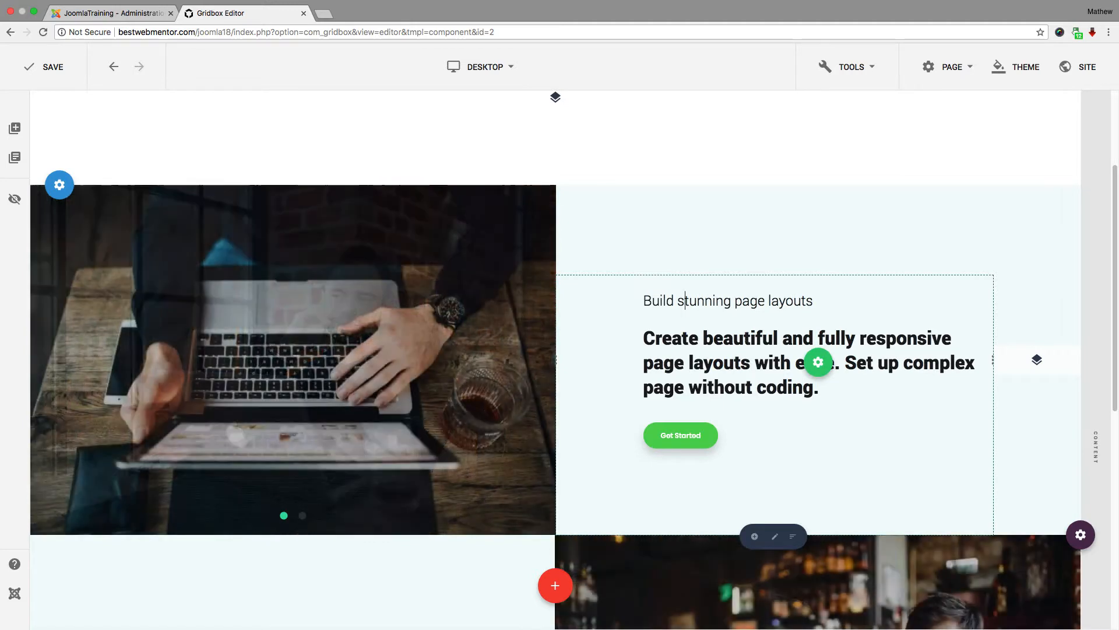
pyautogui.press('BackSpace')
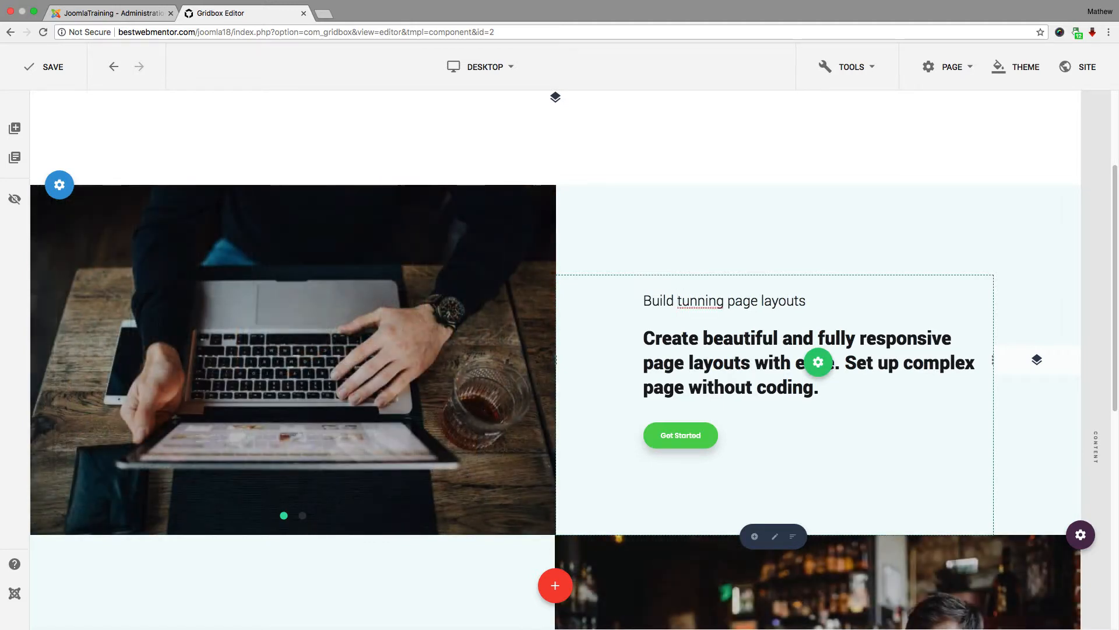
pyautogui.click(725, 302)
pyautogui.press('BackSpace')
pyautogui.press('BackSpace')
pyautogui.press('BackSpace')
pyautogui.press('BackSpace')
pyautogui.press('BackSpace')
pyautogui.press('BackSpace')
pyautogui.press('BackSpace')
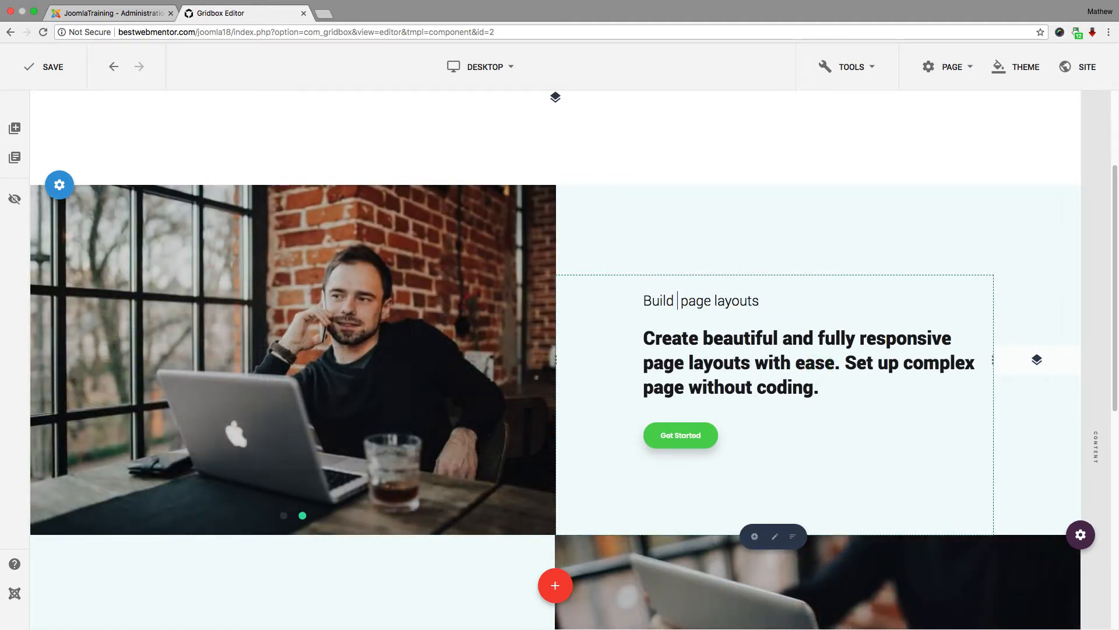
pyautogui.write('Amazi')
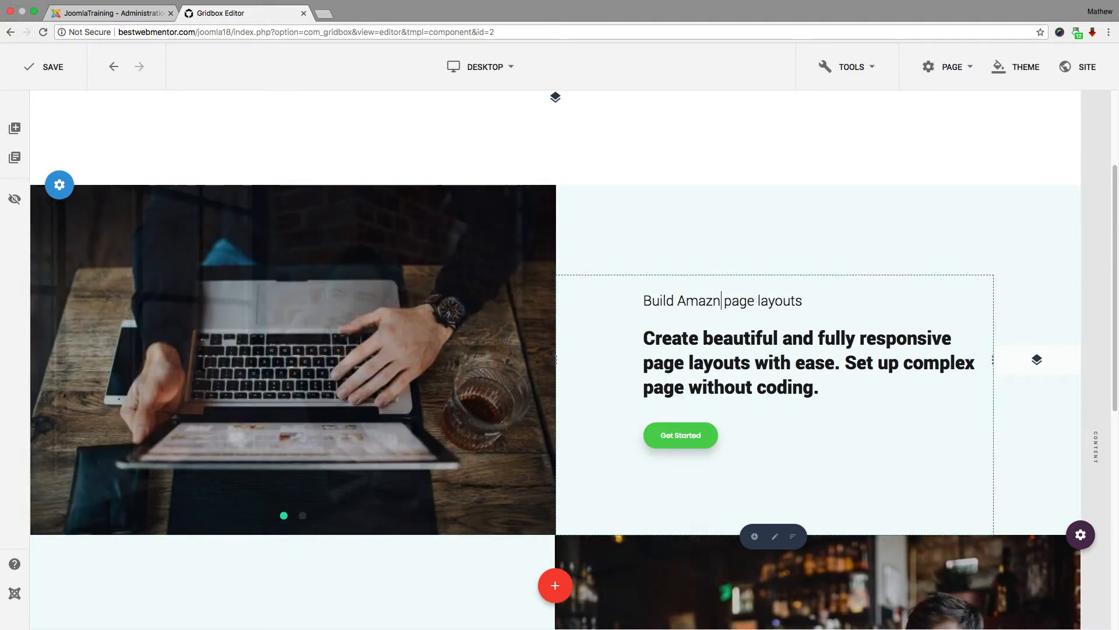
pyautogui.write('ng')
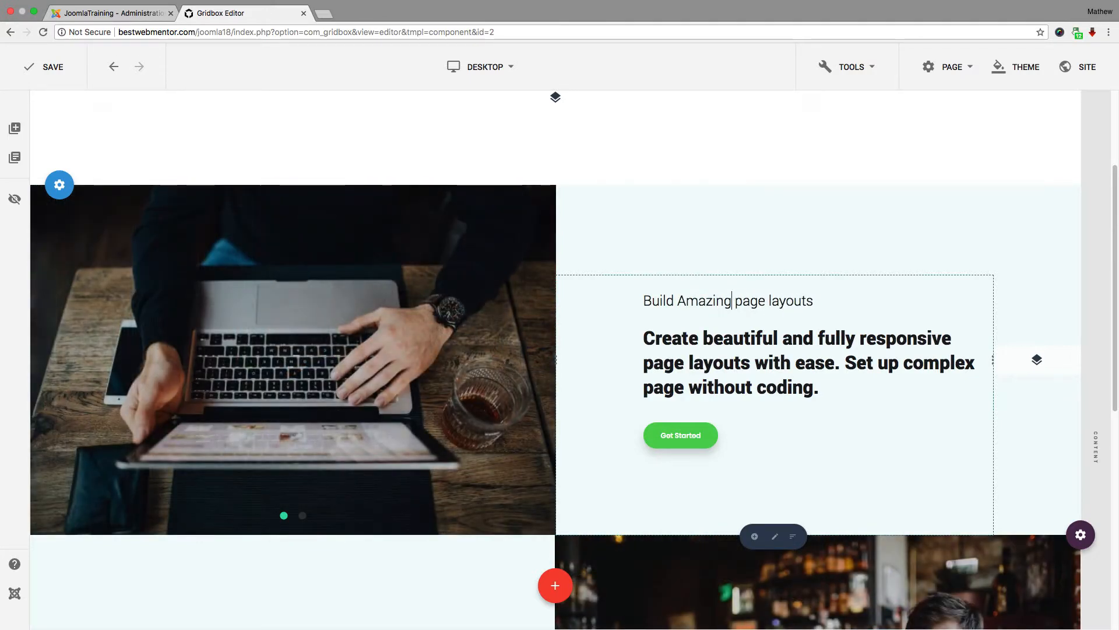
pyautogui.click(715, 338)
pyautogui.press('BackSpace')
pyautogui.write('b')
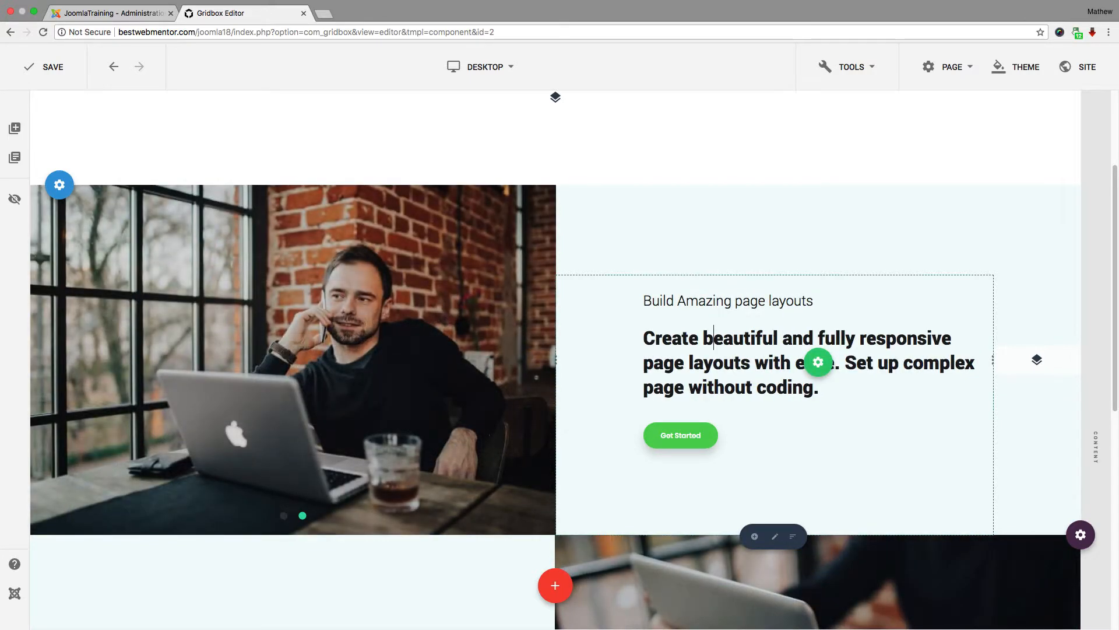
# - Set a gradient background on the column holding the image slideshow beside "Beautiful animations effects"
pyautogui.scroll(-2, 292, 357)
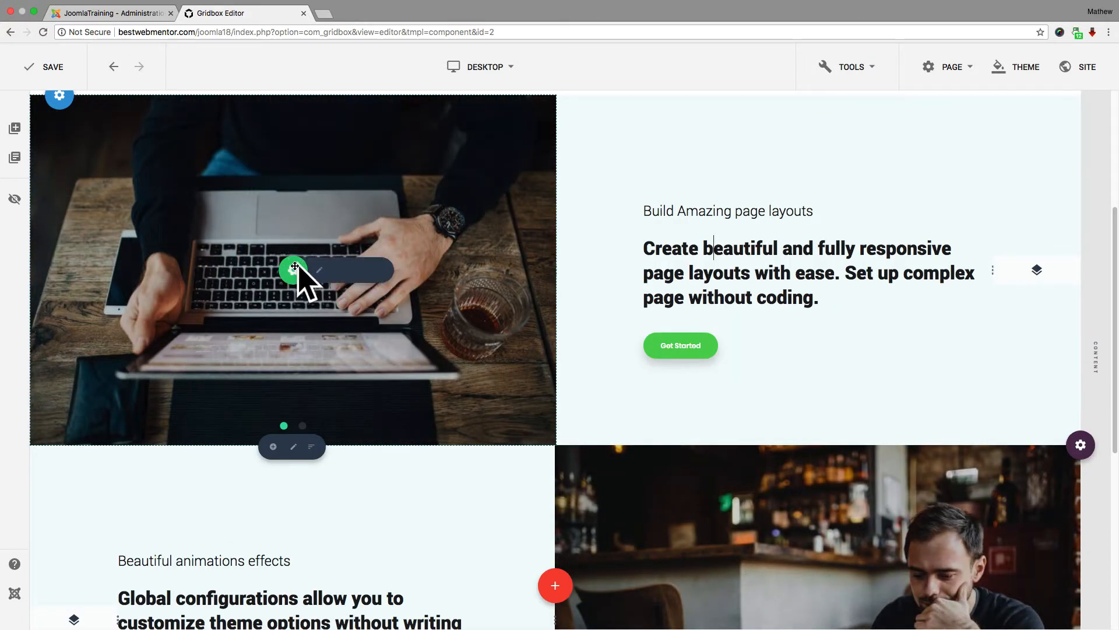
pyautogui.scroll(-5, 532, 322)
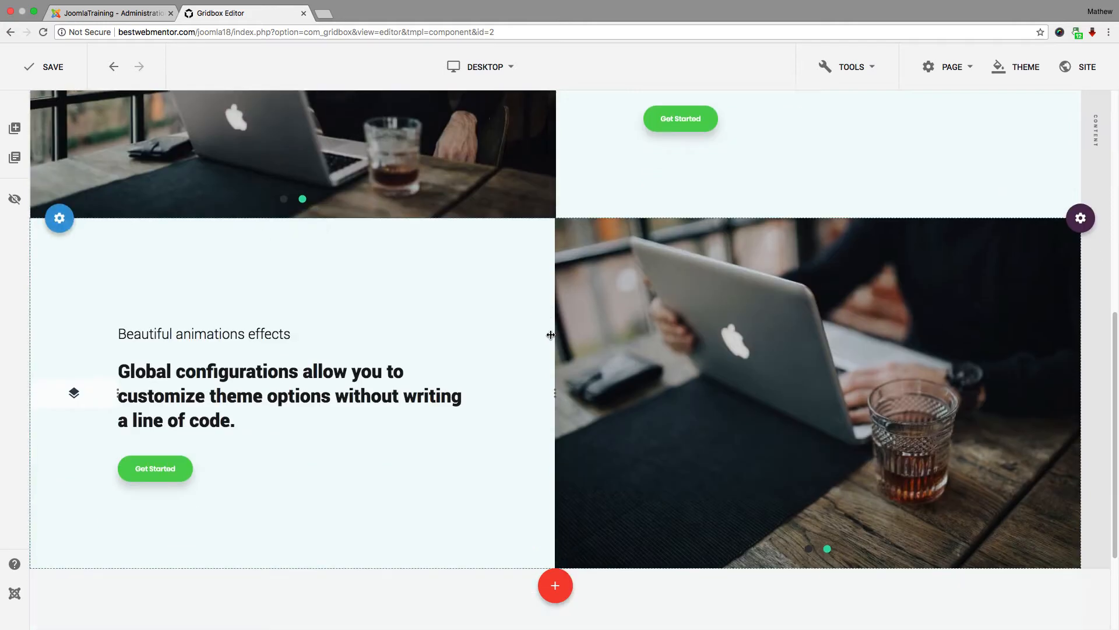
pyautogui.scroll(2, 891, 313)
pyautogui.moveTo(1077, 318)
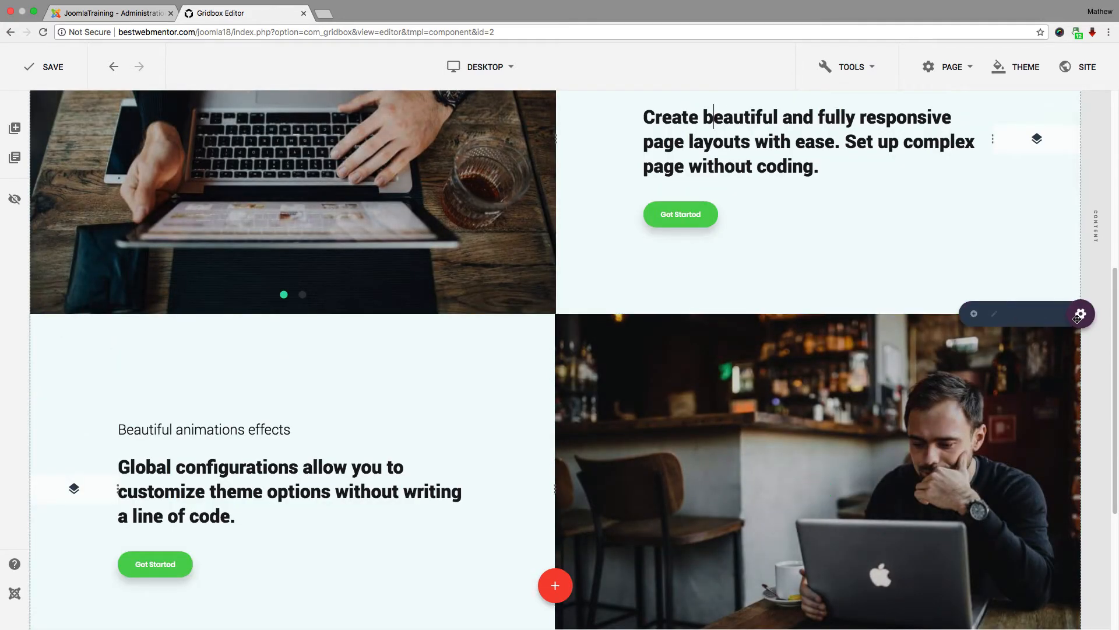
pyautogui.scroll(-2, 898, 330)
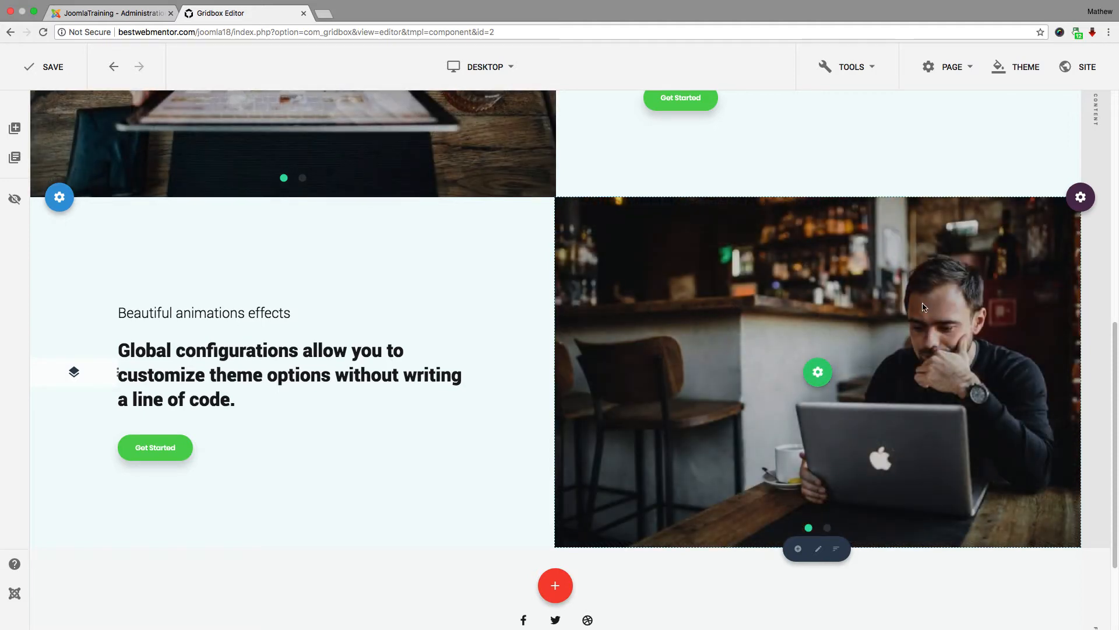
pyautogui.click(819, 549)
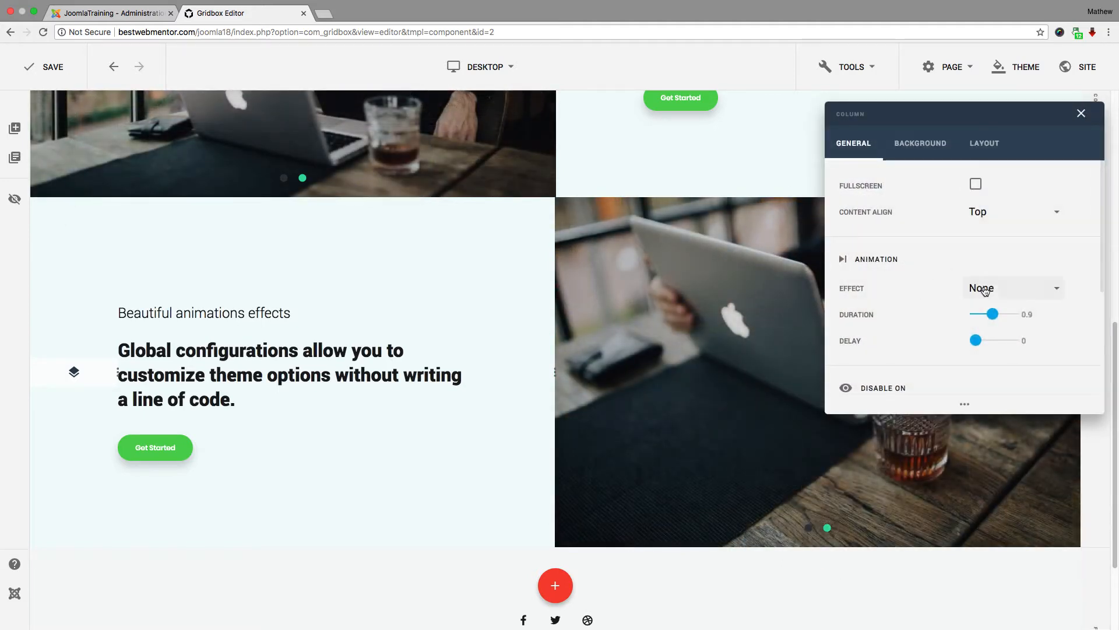
pyautogui.click(920, 142)
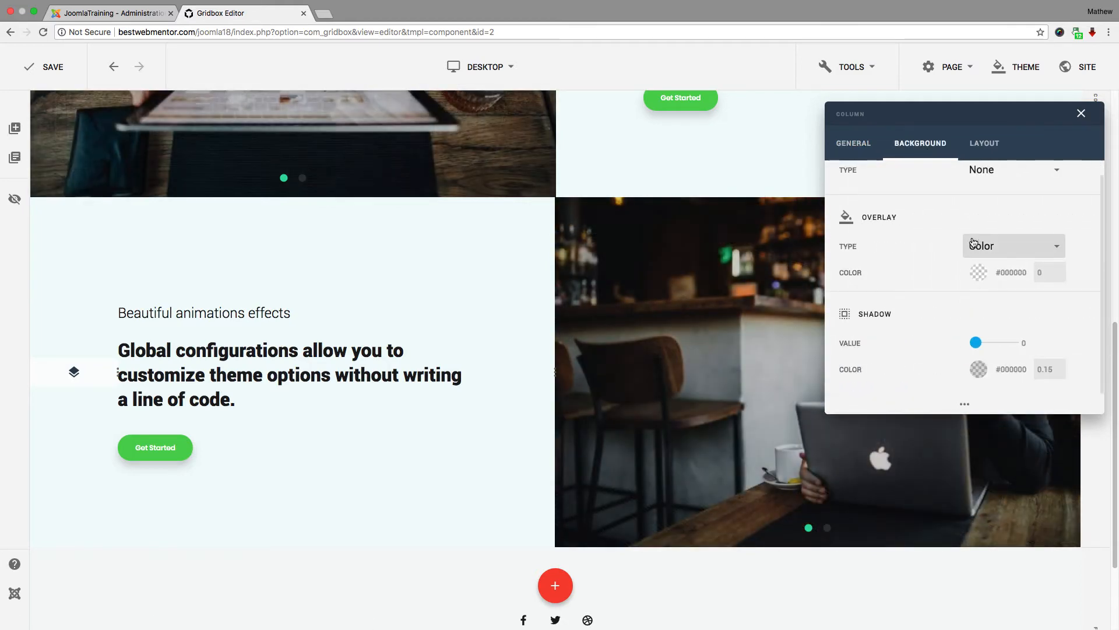
pyautogui.scroll(1, 978, 239)
pyautogui.click(993, 185)
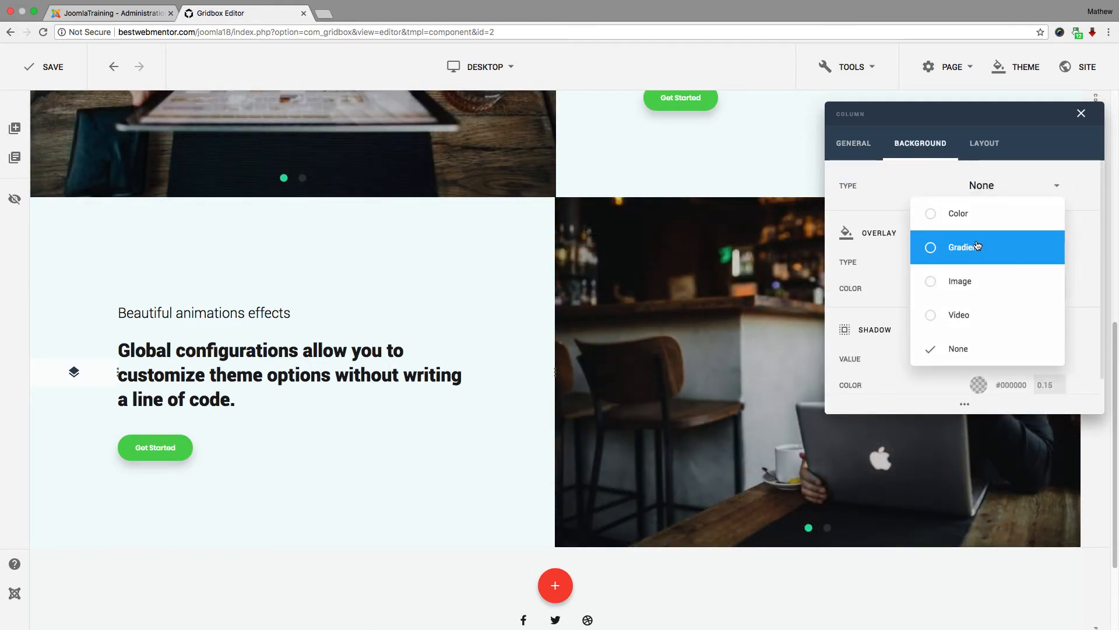
pyautogui.click(968, 248)
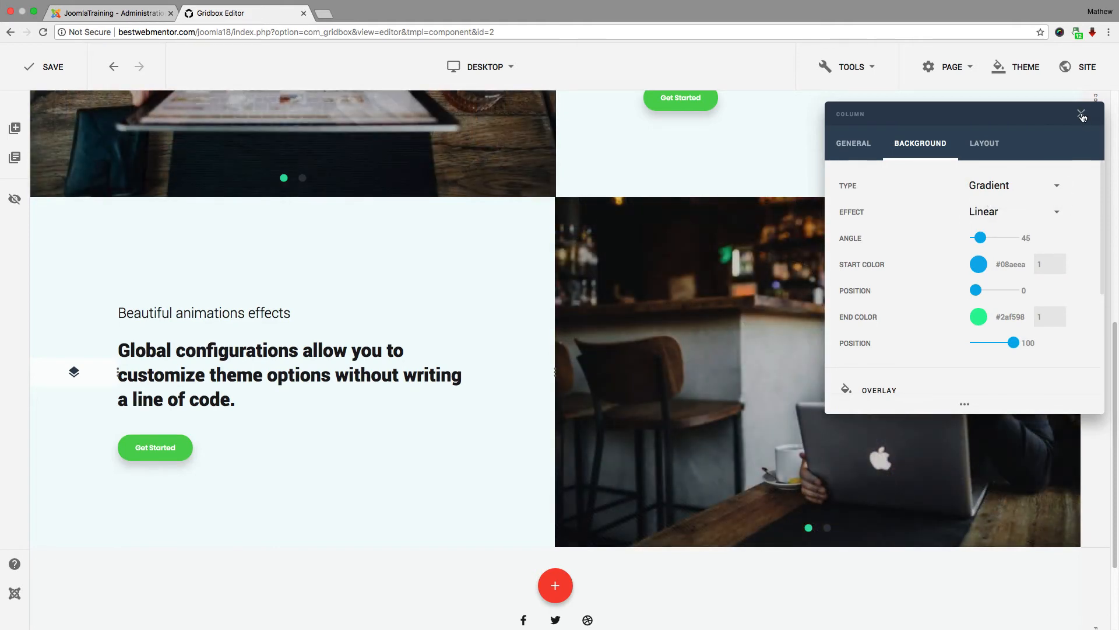
pyautogui.click(1081, 113)
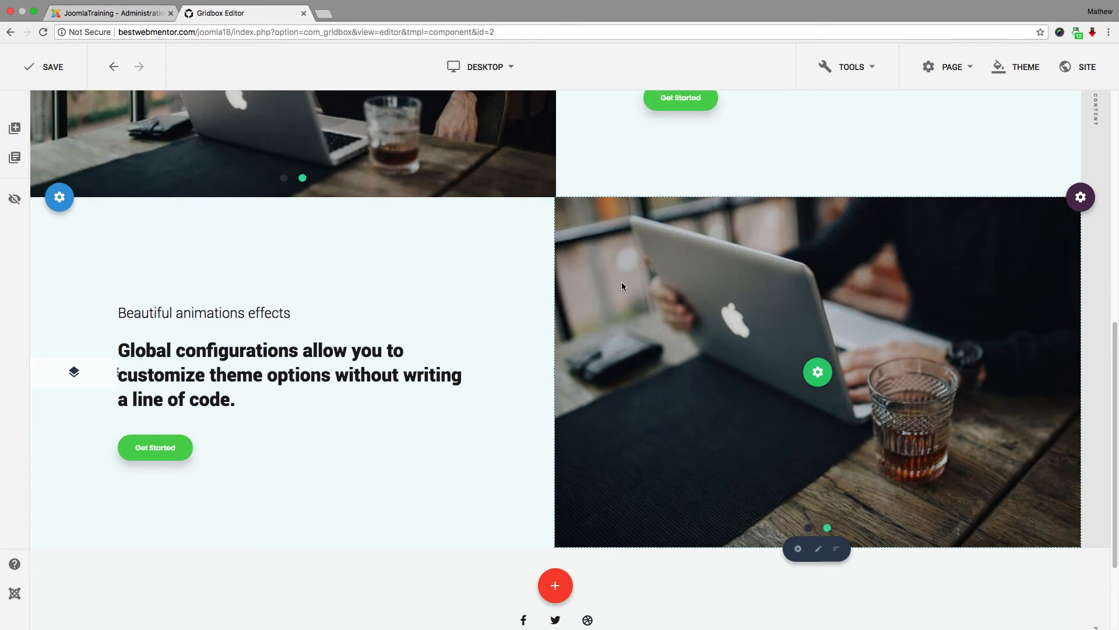
# - Duplicate the whole two-row slideshow section
pyautogui.moveTo(1079, 197)
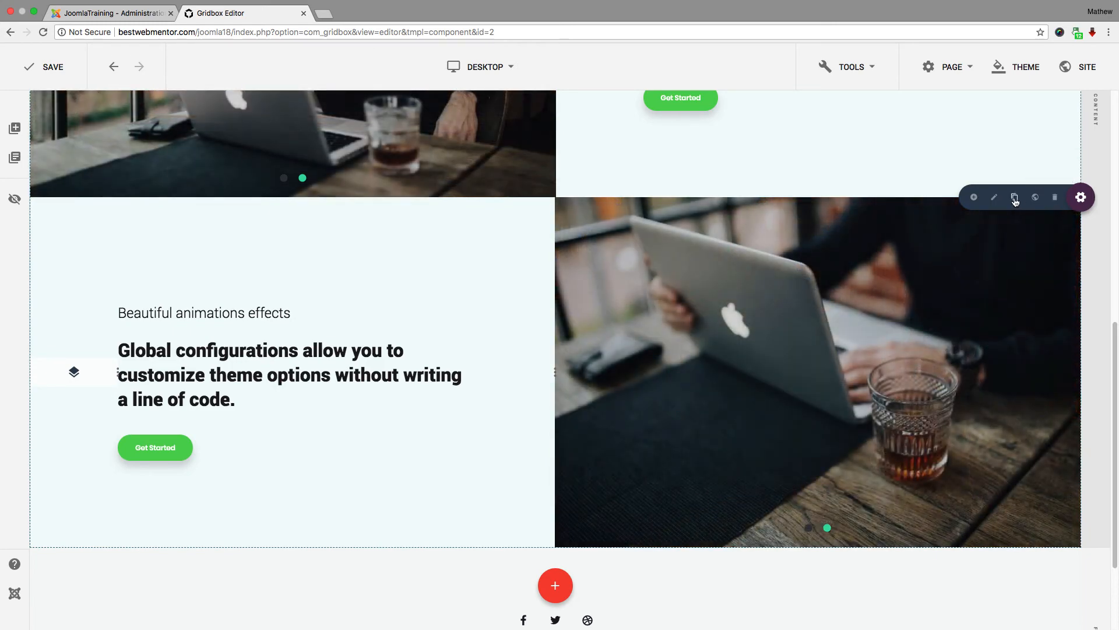
pyautogui.click(1015, 199)
pyautogui.scroll(-10, 711, 334)
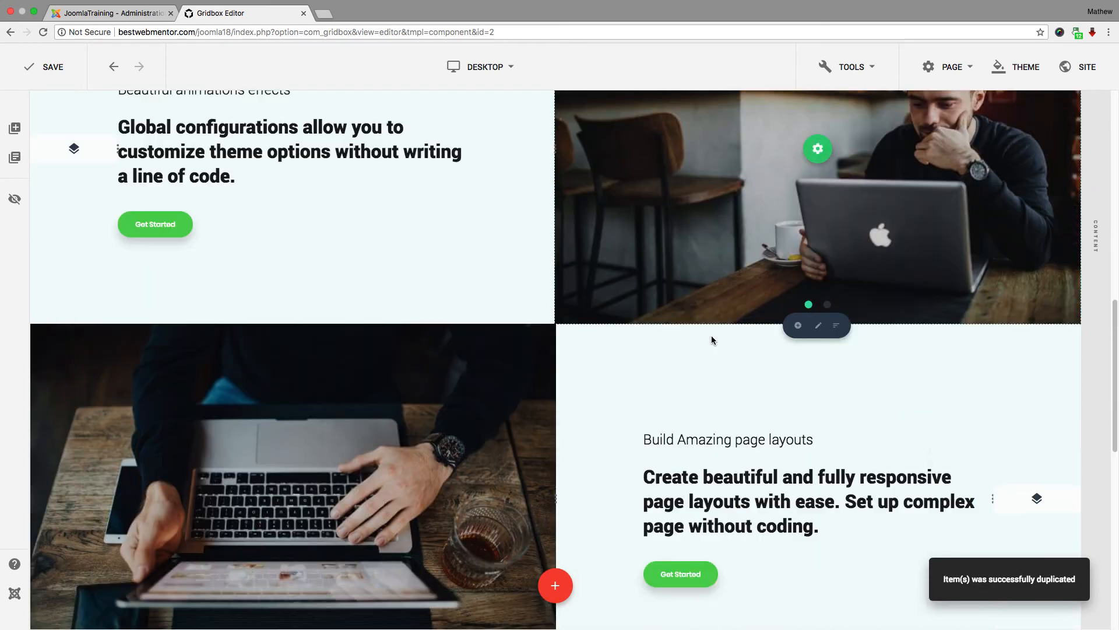
# - Delete one of the two identical two-row slideshow sections
pyautogui.scroll(-3, 712, 340)
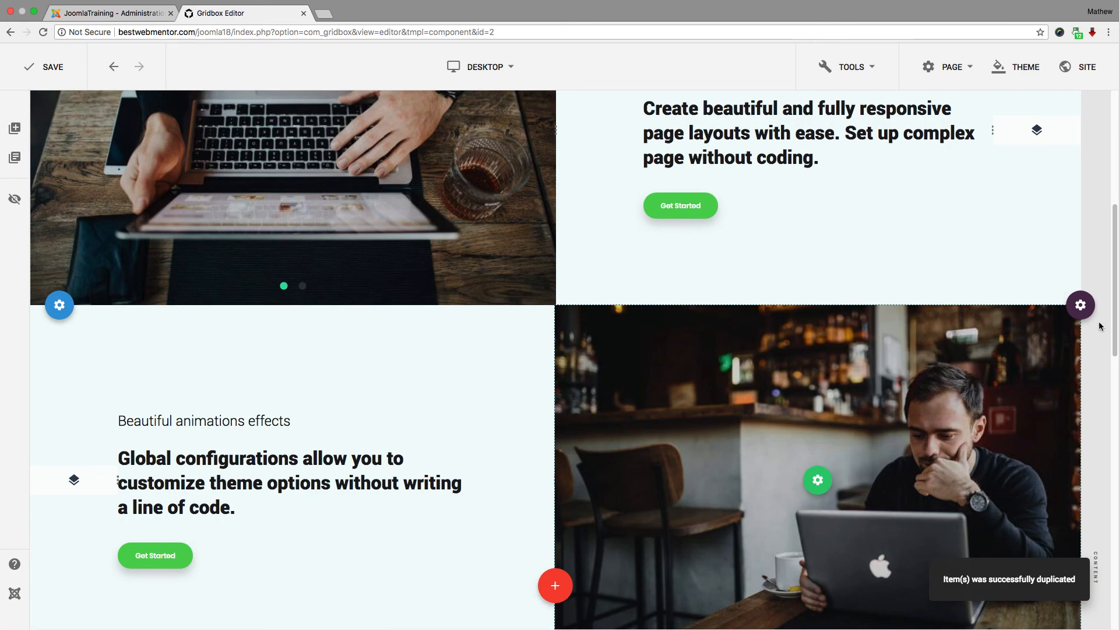
pyautogui.click(1056, 306)
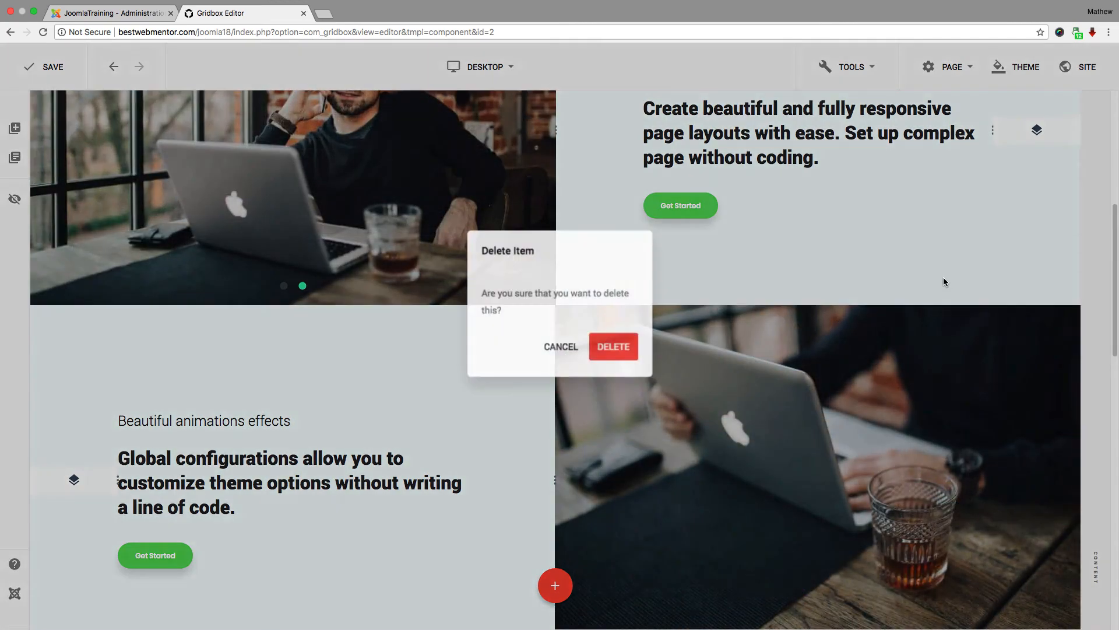